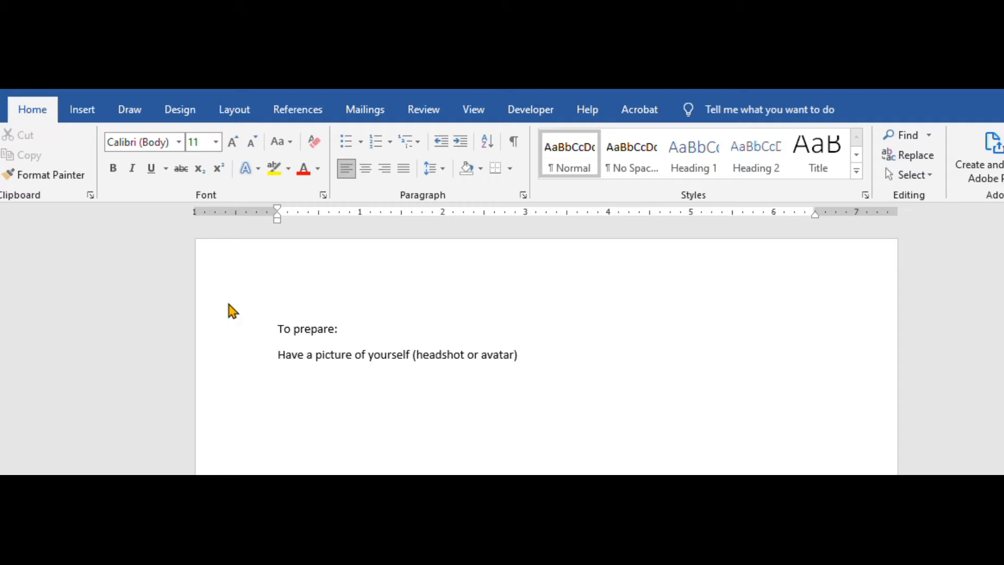
# Open the page header for editing and enter "CS Prof" on its first line
pyautogui.doubleClick(302, 278)
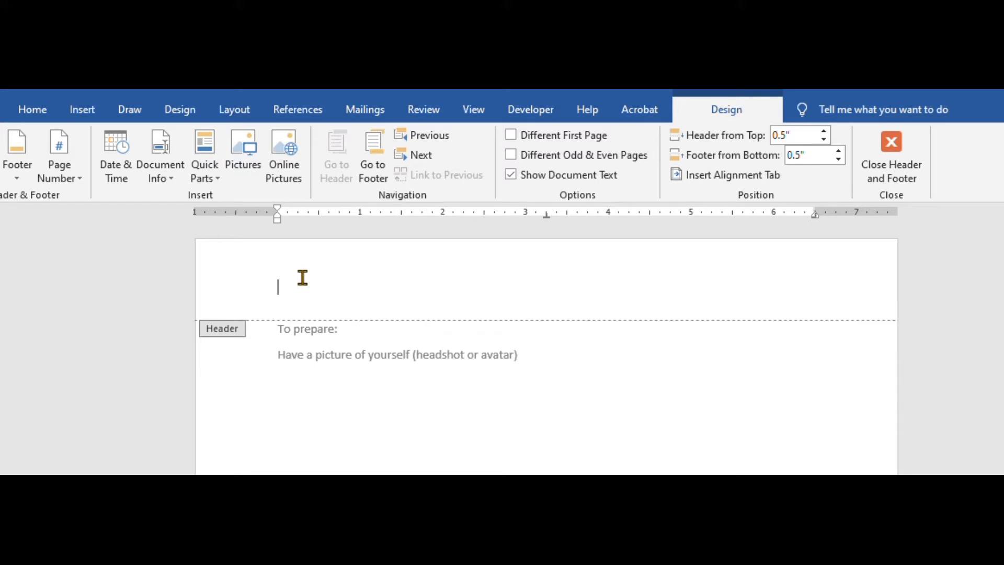
pyautogui.press('Escape')
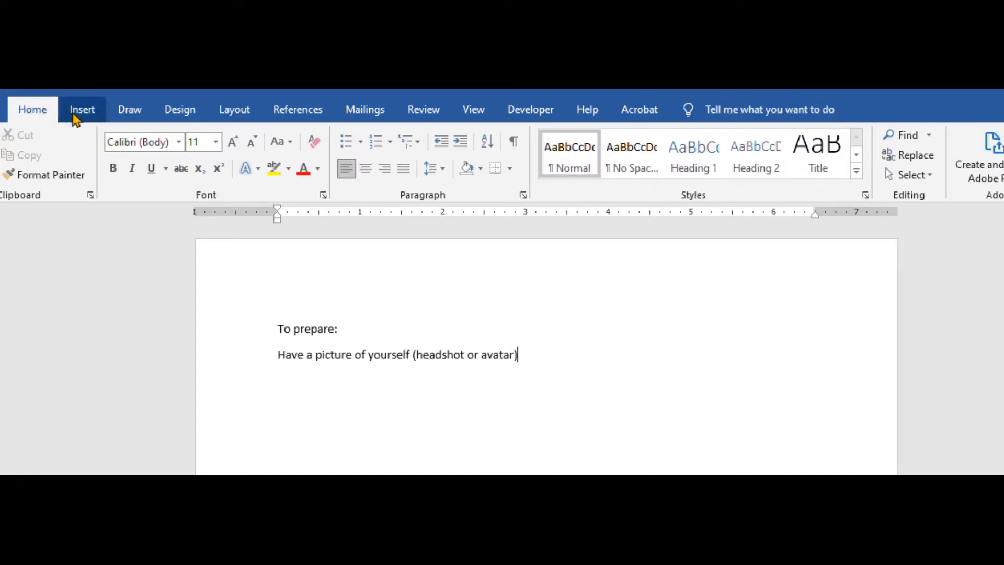
pyautogui.click(77, 121)
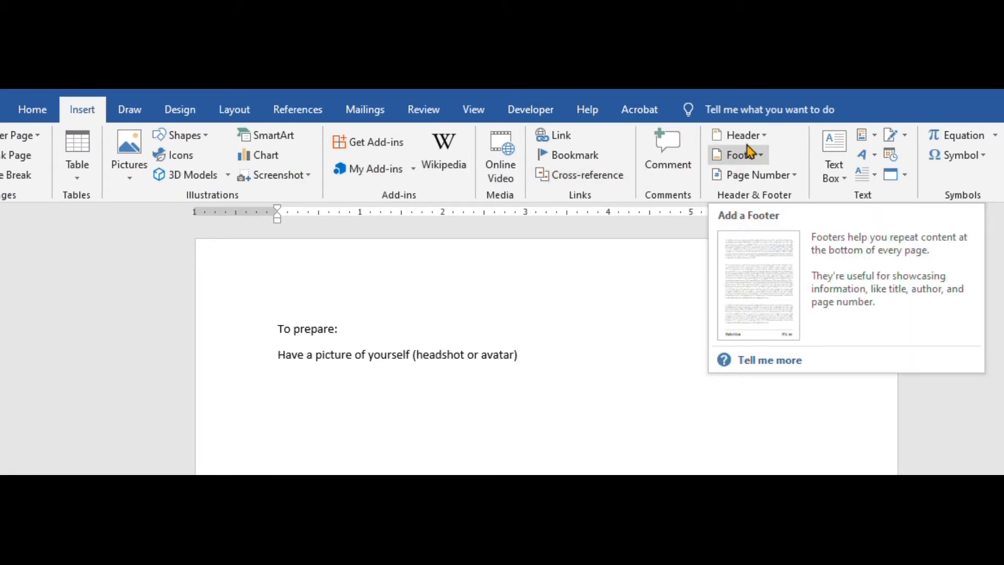
pyautogui.click(766, 139)
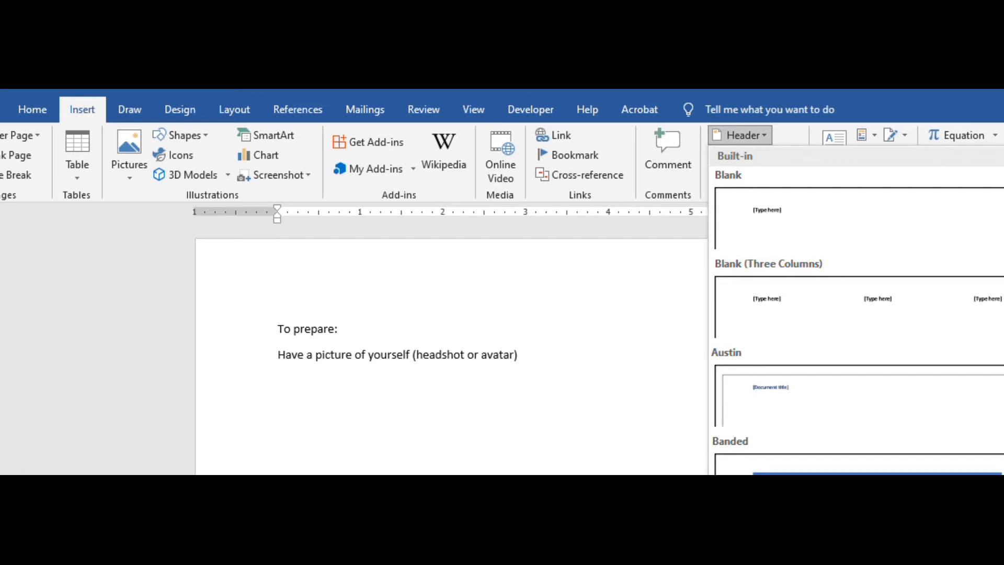
pyautogui.click(758, 562)
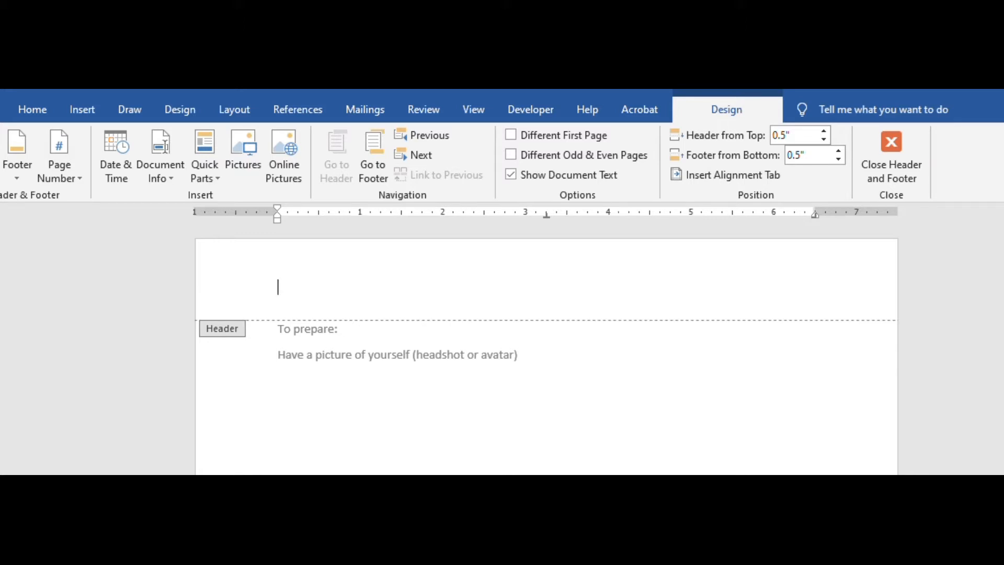
pyautogui.write('CS Prof')
# Insert an automatically updating date in the 1/17/22 format, right-aligned on the header's first line
pyautogui.press('Tab')
pyautogui.press('Tab')
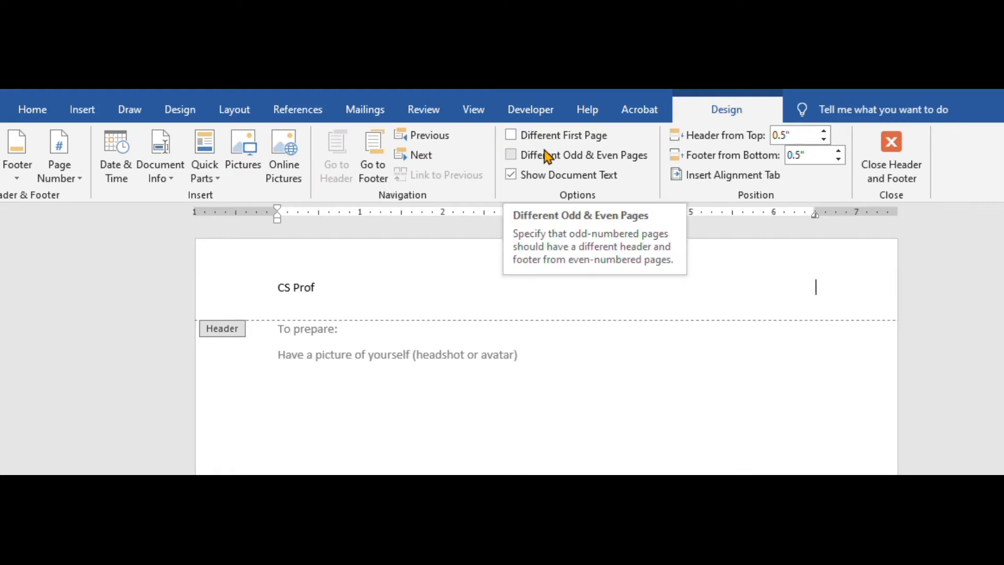
pyautogui.click(125, 151)
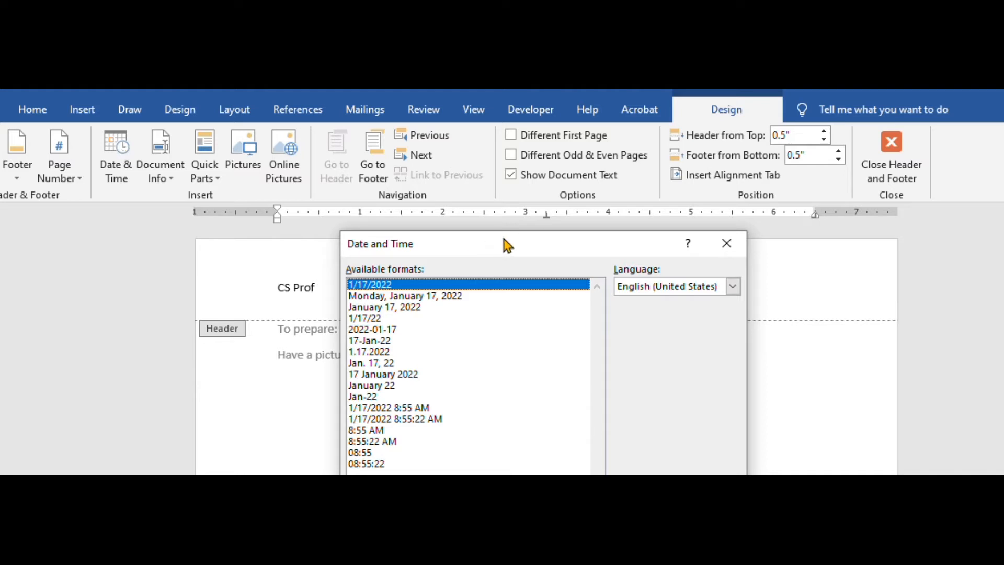
pyautogui.moveTo(501, 236); pyautogui.dragTo(485, 148)
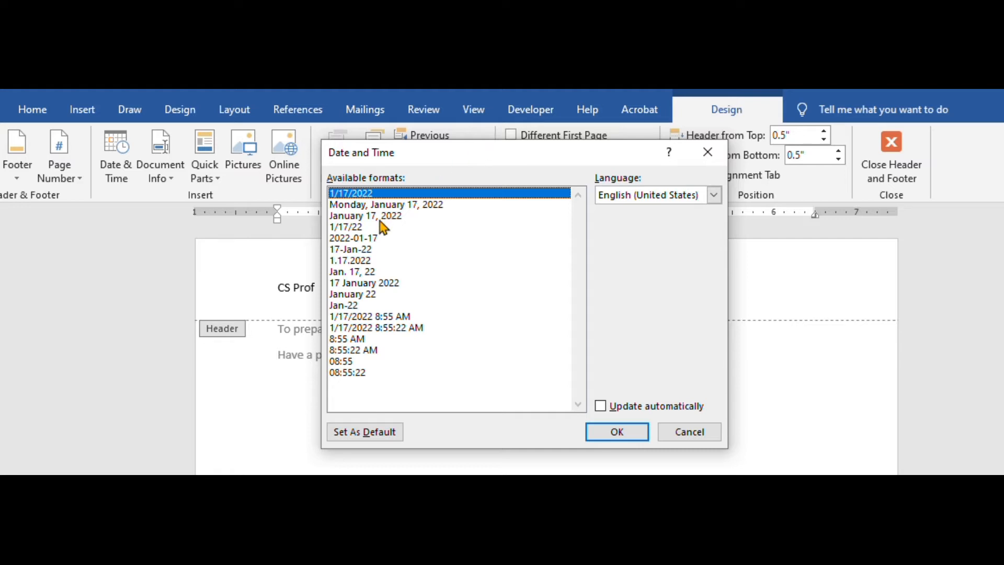
pyautogui.click(367, 228)
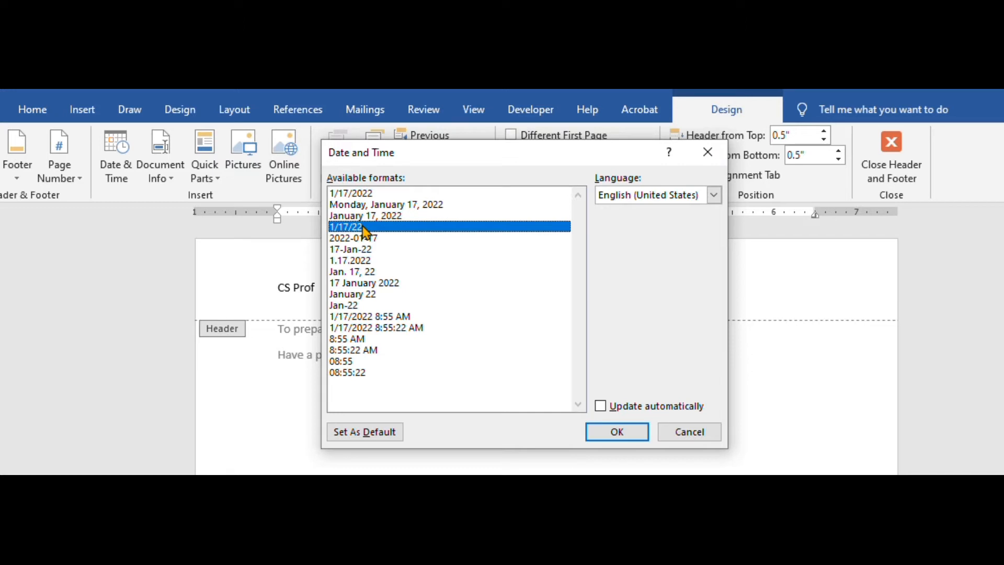
pyautogui.click(601, 407)
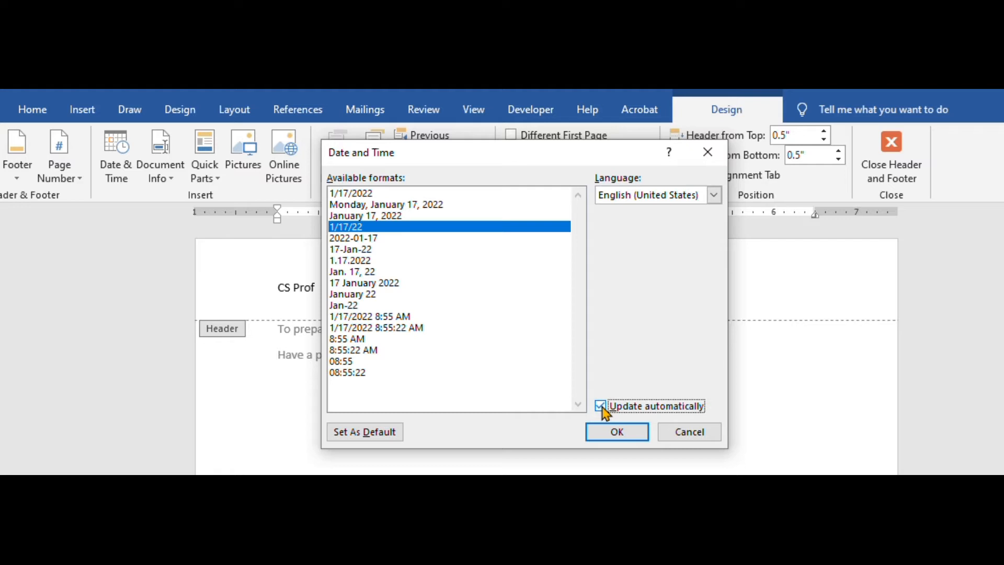
pyautogui.click(609, 433)
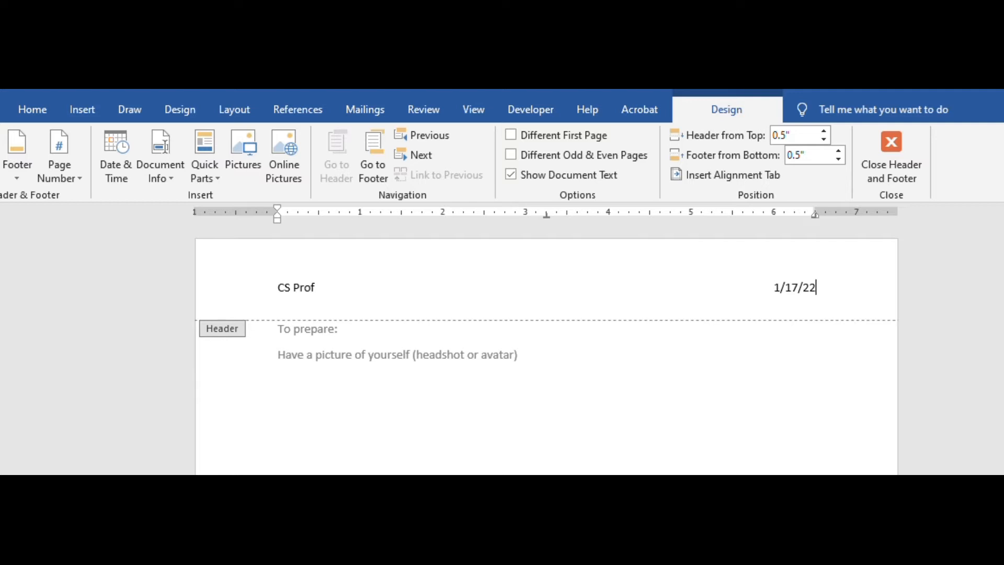
# Add a second header line reading "Word Wizard" below "CS Prof"
pyautogui.press('Return')
pyautogui.write('Word Wizard')
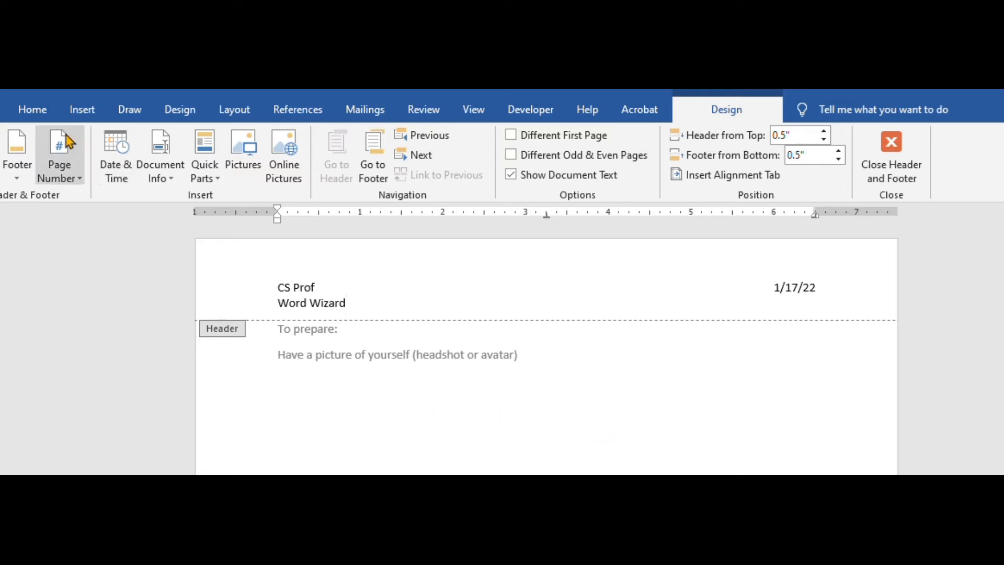
# Open the Borders and Shading settings for the "Word Wizard" line and choose the thin-thick-thin triple line style
pyautogui.click(46, 117)
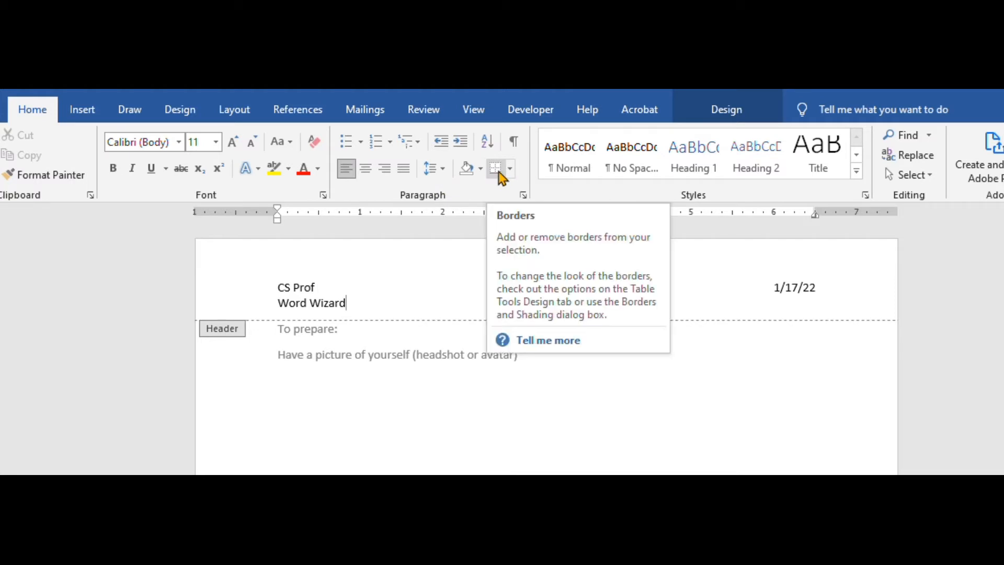
pyautogui.click(511, 170)
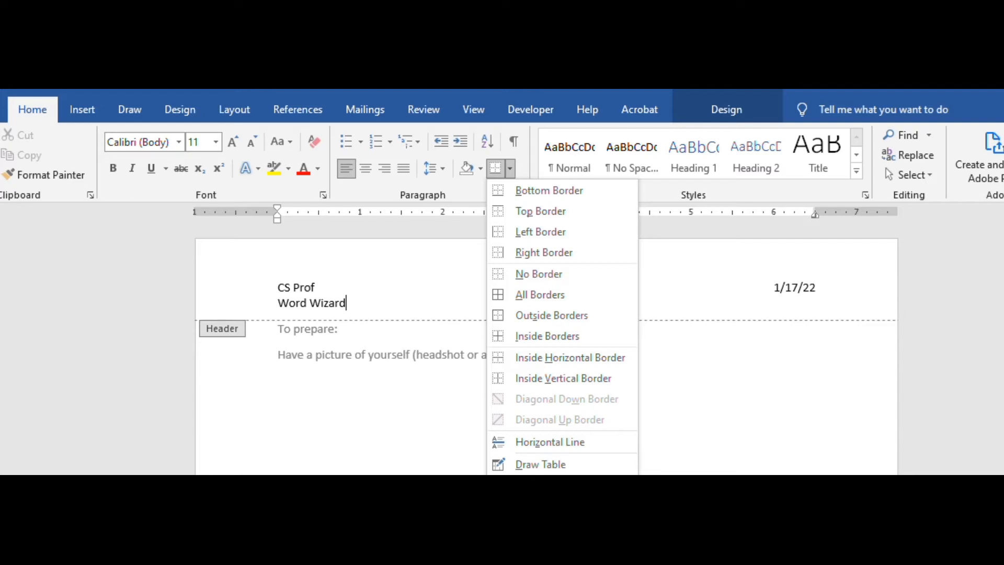
pyautogui.click(549, 486)
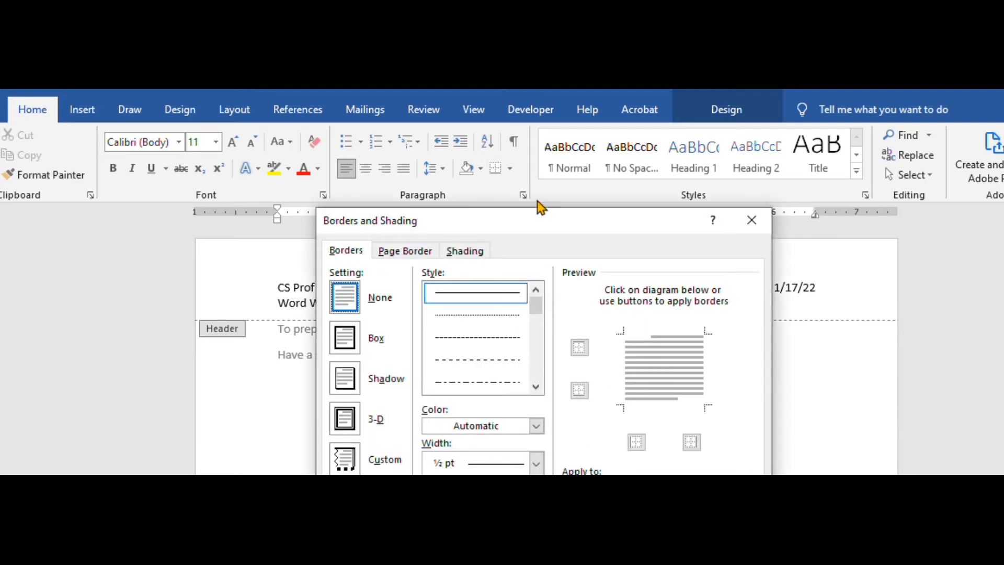
pyautogui.moveTo(538, 223)
pyautogui.mouseDown()
pyautogui.moveTo(606, 110)
pyautogui.moveTo(617, 117)
pyautogui.mouseUp()
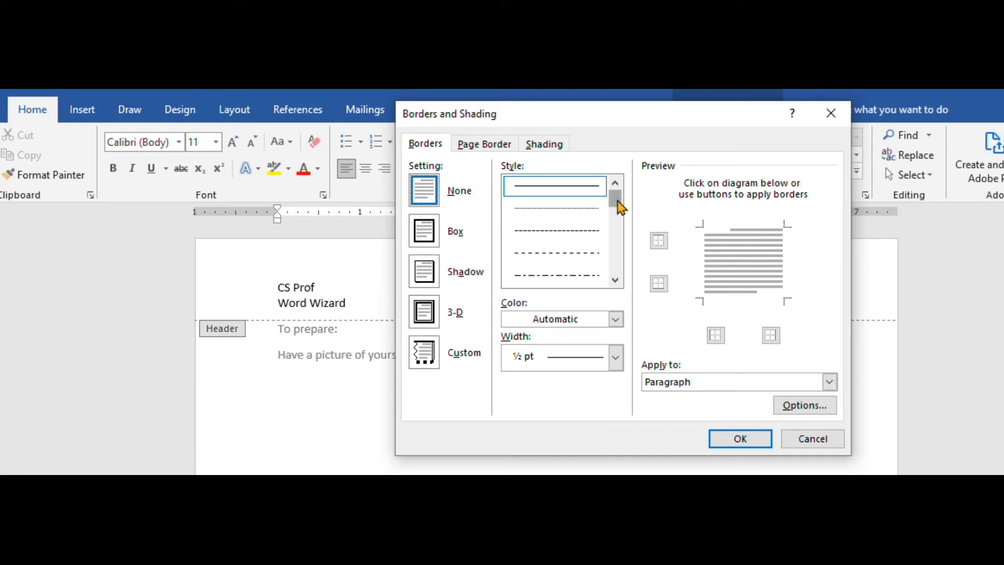
pyautogui.moveTo(620, 207); pyautogui.dragTo(621, 228)
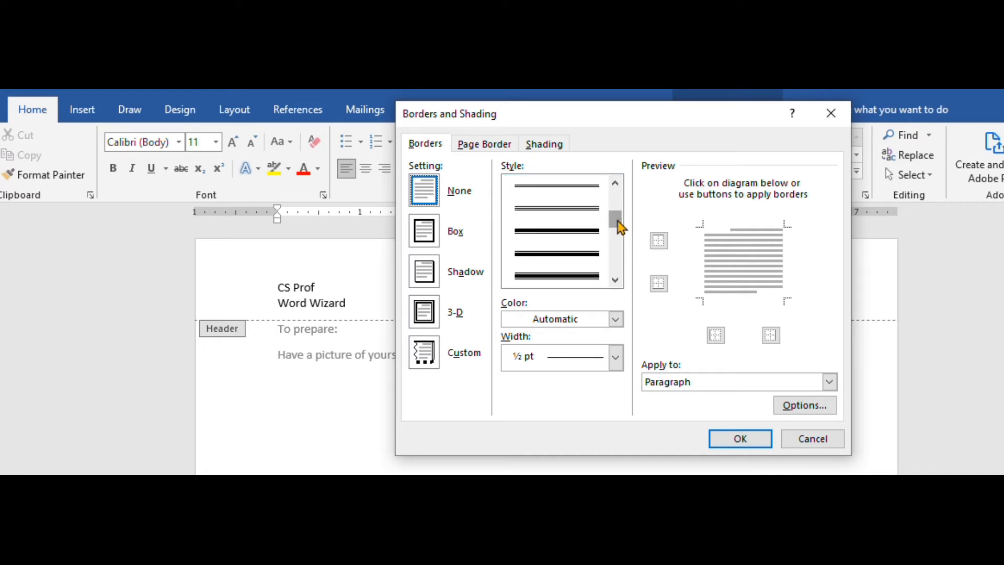
pyautogui.click(575, 277)
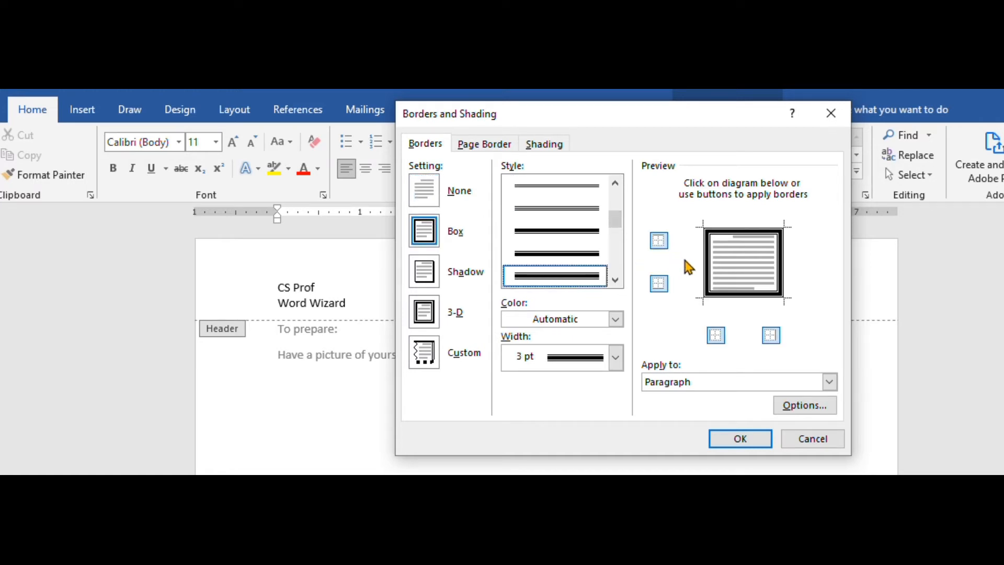
# Set the paragraph border's color to standard dark blue and its width to 1 ½ pt
pyautogui.click(616, 319)
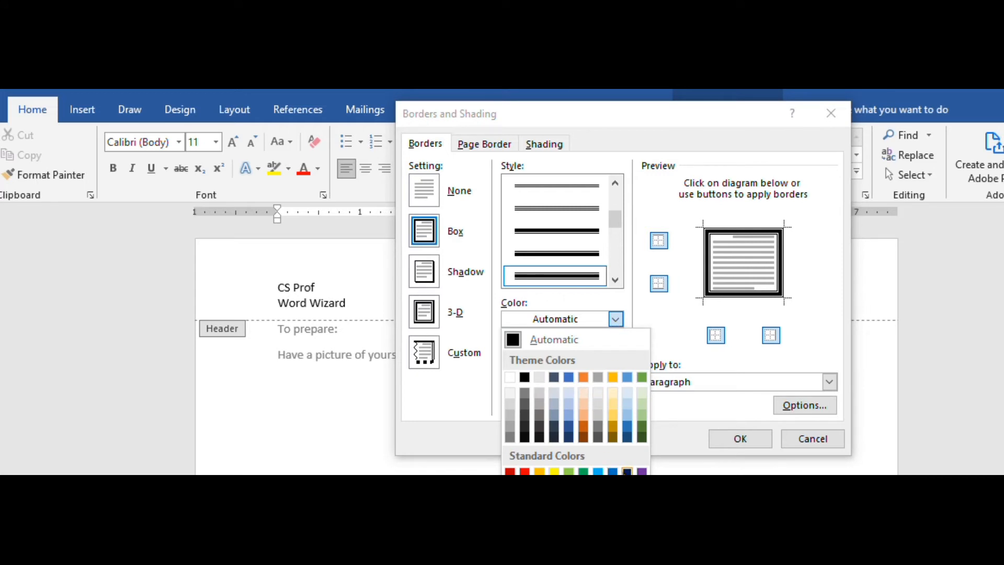
pyautogui.click(627, 471)
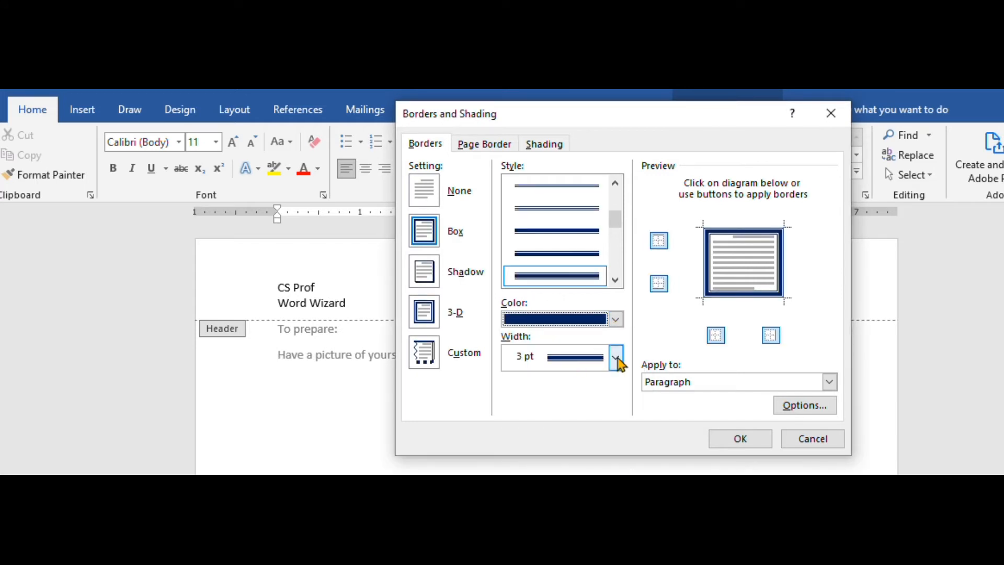
pyautogui.click(620, 360)
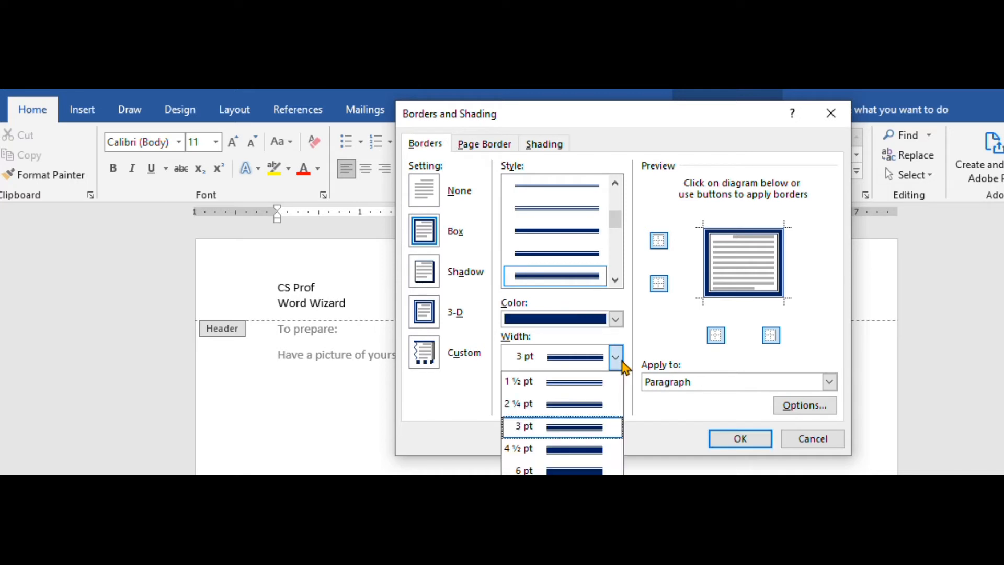
pyautogui.click(583, 397)
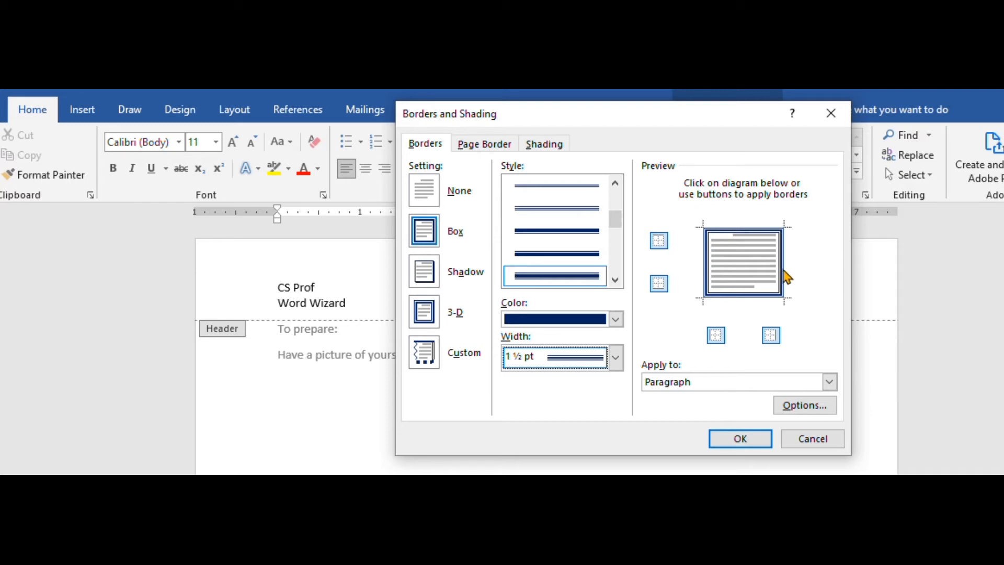
# Remove the right, top and left borders, keeping only the bottom one, and apply the border to the header paragraph
pyautogui.click(787, 277)
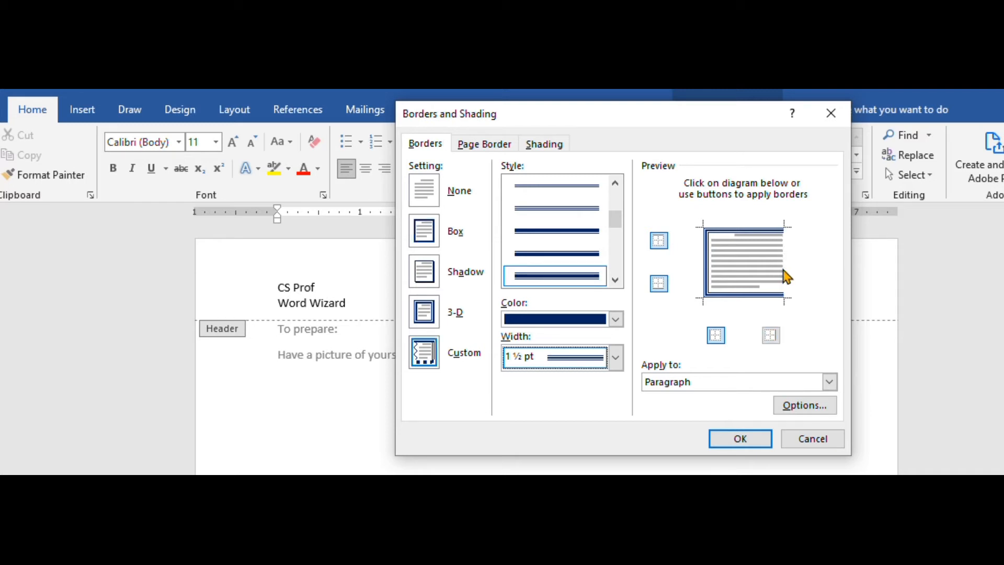
pyautogui.click(760, 234)
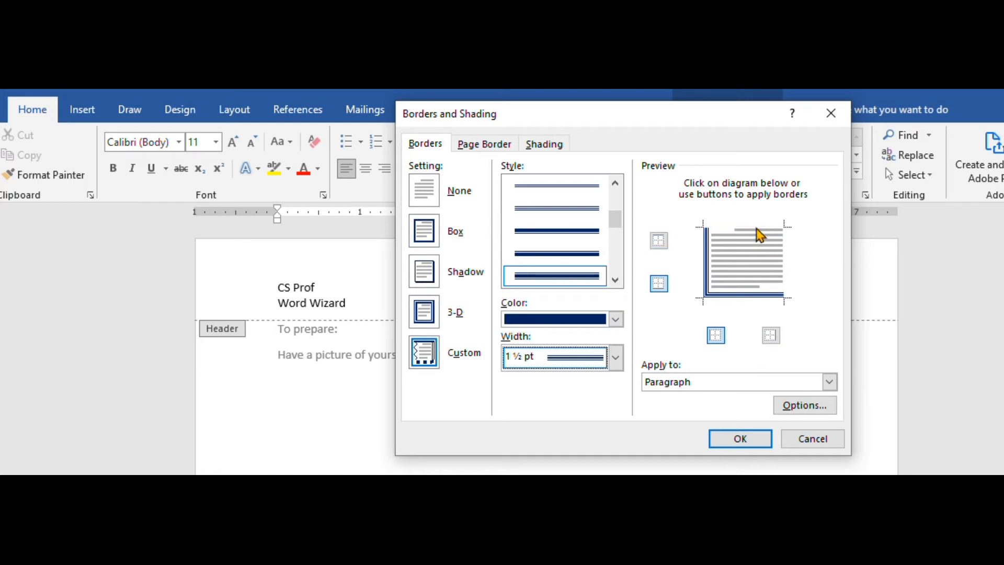
pyautogui.click(706, 260)
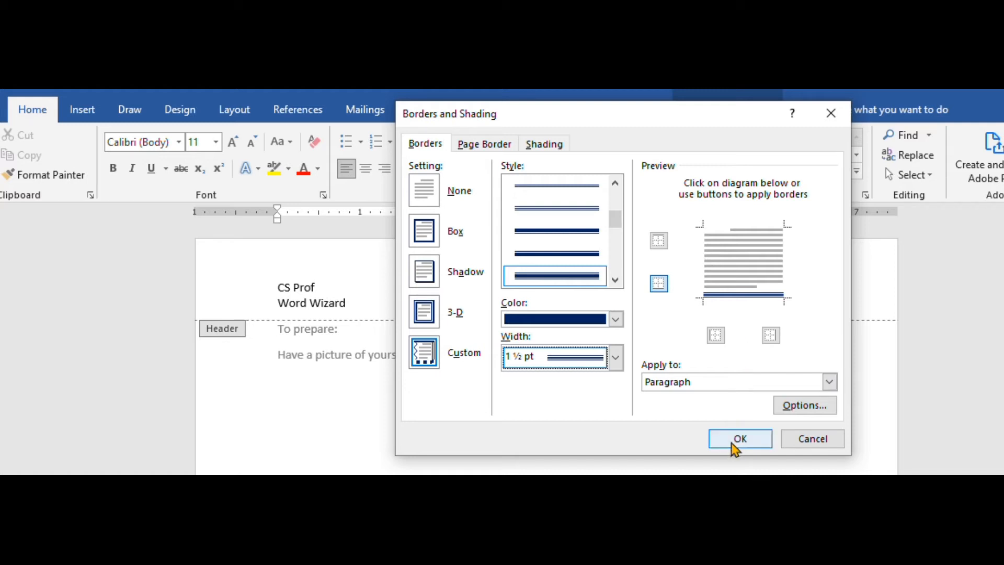
pyautogui.click(735, 441)
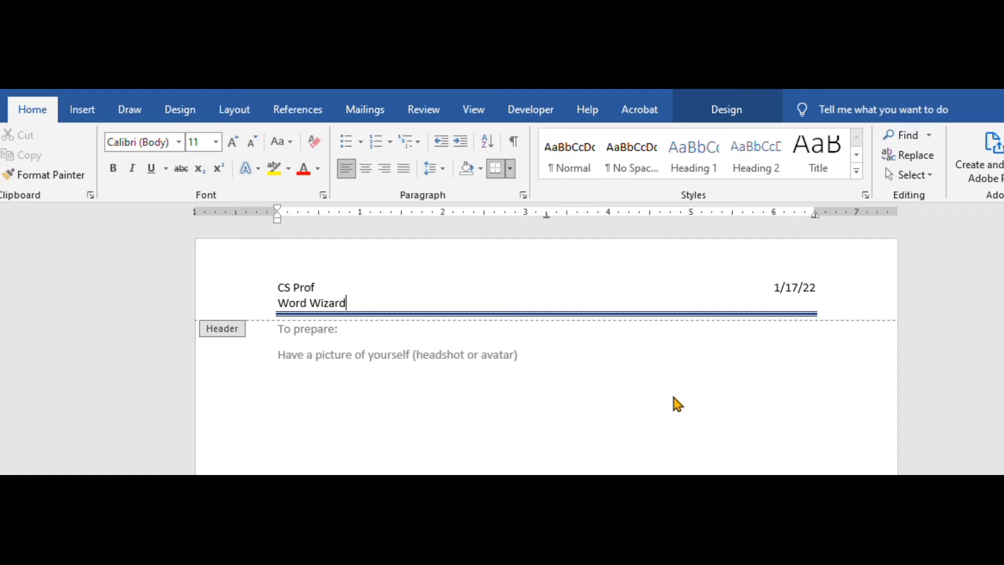
# Insert the Batman avatar picture from this device into the header after "Word Wizard"
pyautogui.click(82, 109)
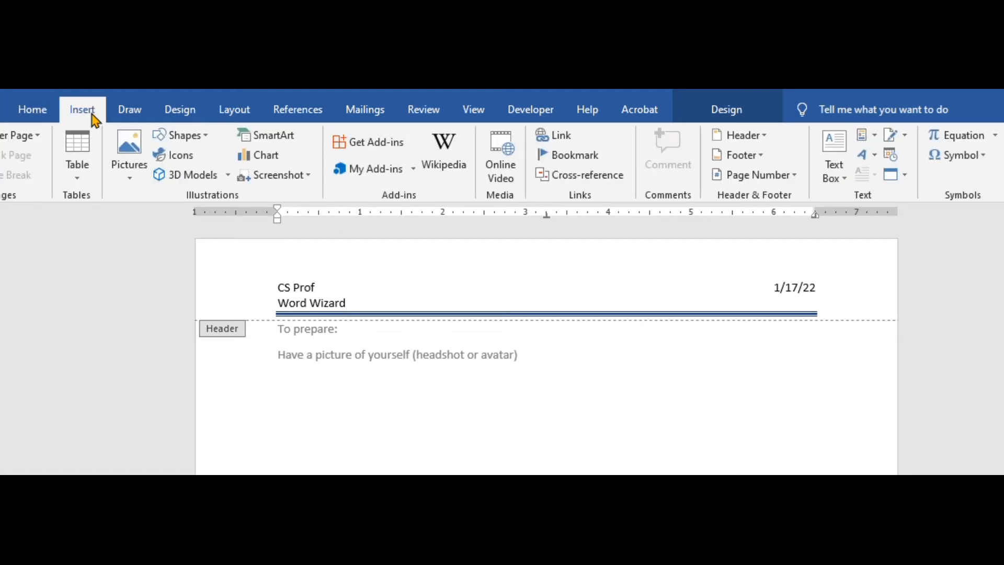
pyautogui.click(132, 178)
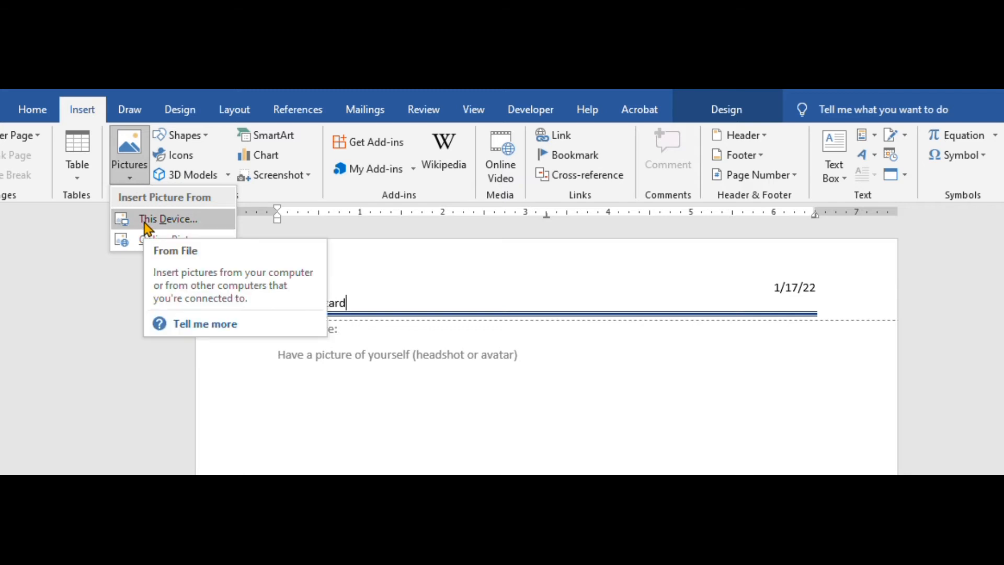
pyautogui.click(146, 220)
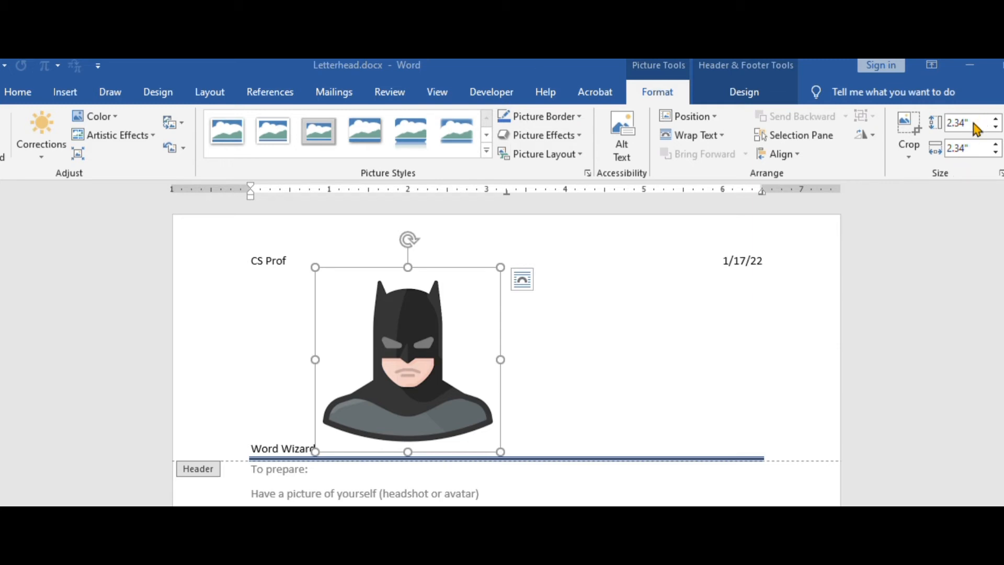
# Set the avatar picture's height to 0.6", keeping its proportions
pyautogui.click(956, 123)
pyautogui.moveTo(978, 122); pyautogui.dragTo(954, 124)
pyautogui.write('0.')
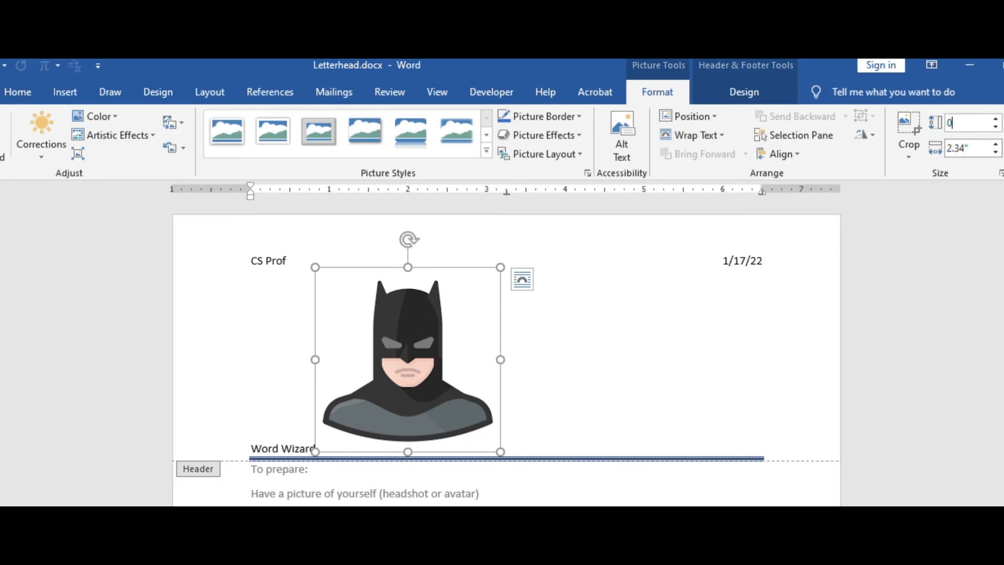
pyautogui.write('6')
pyautogui.press('Return')
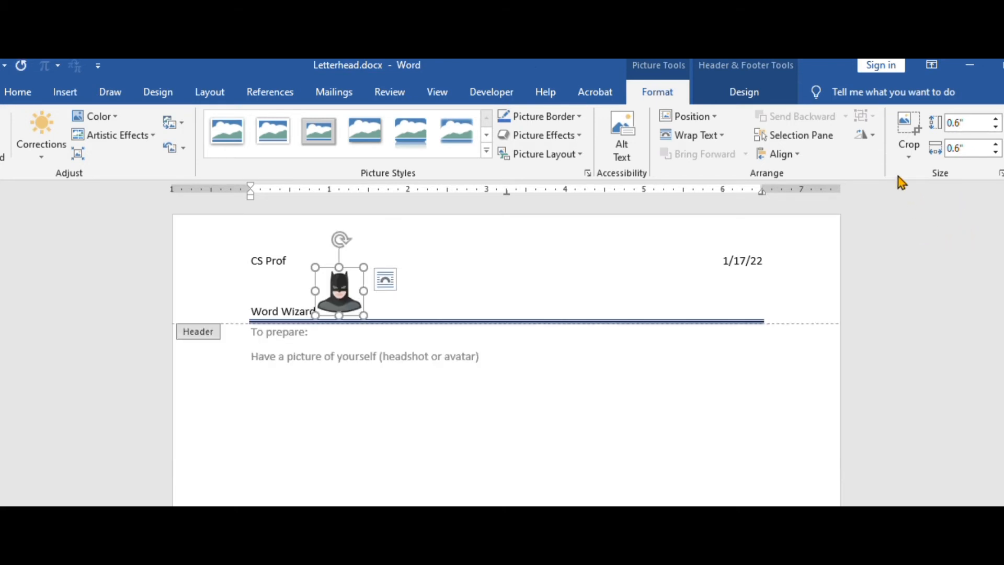
# Set the avatar's text wrapping to Tight and move it into the page's left margin beside the two header lines
pyautogui.click(1, 65)
pyautogui.click(385, 285)
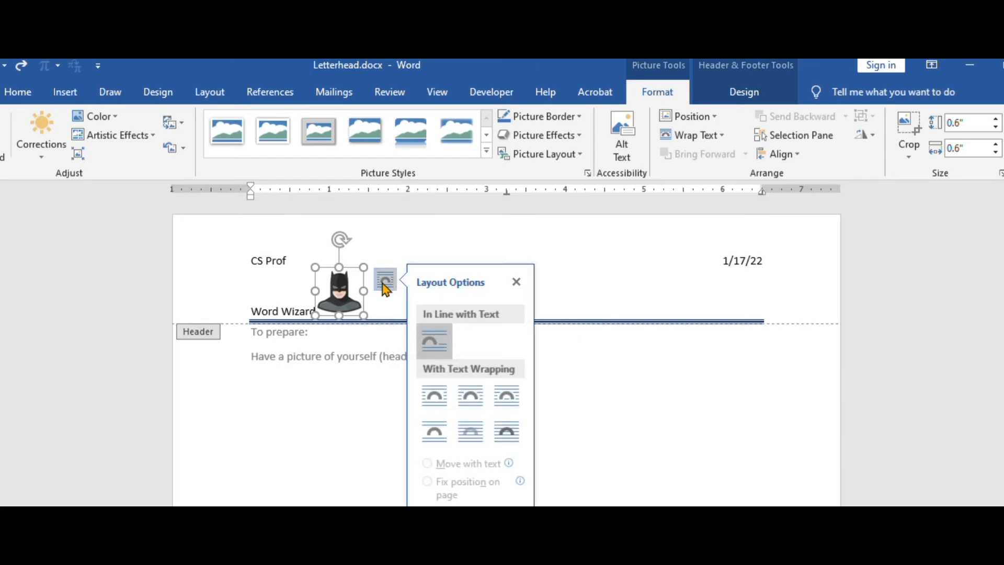
pyautogui.click(471, 397)
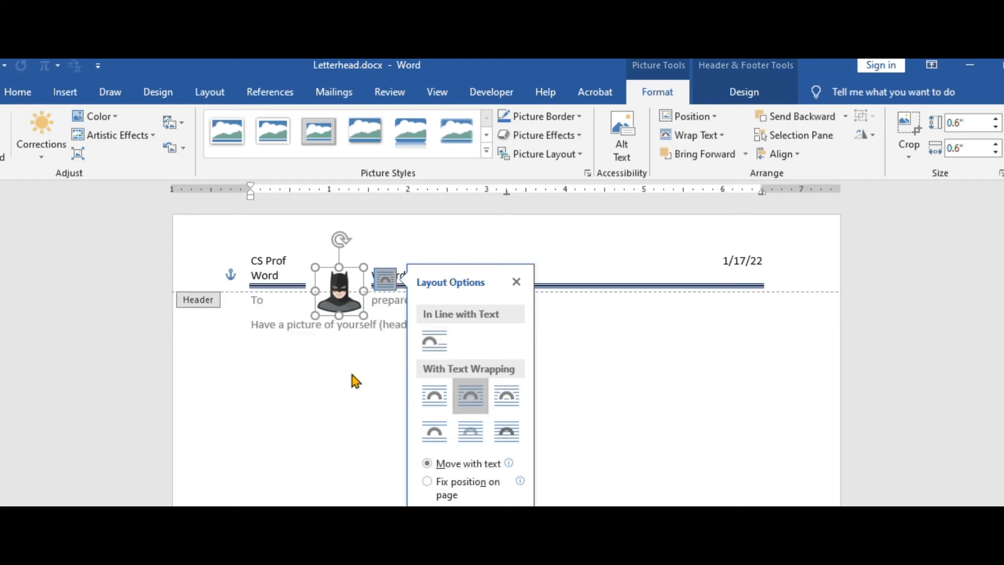
pyautogui.click(515, 283)
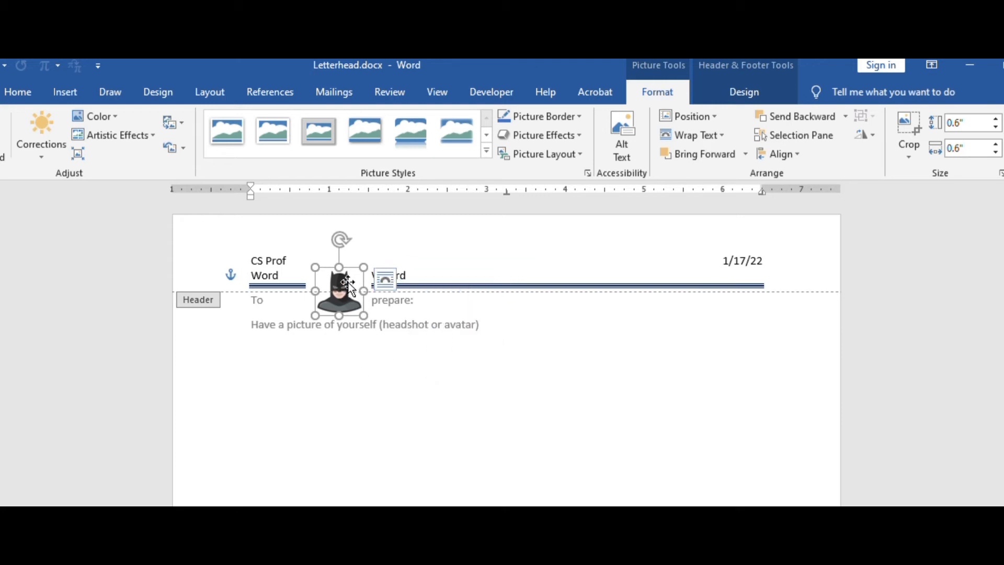
pyautogui.moveTo(348, 283); pyautogui.dragTo(233, 256)
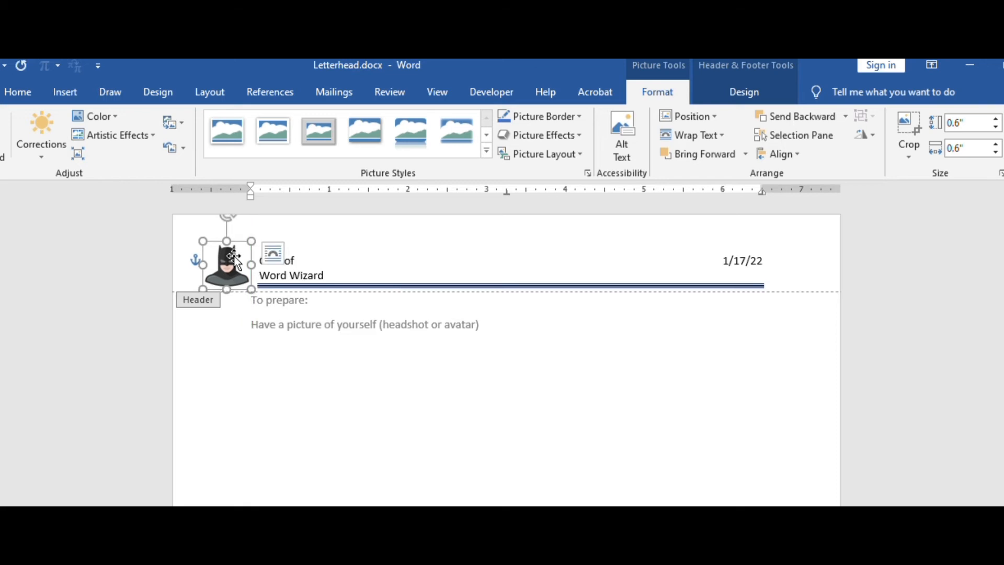
# Draw a five-point star about 0.42" high and 0.5" wide in the header, between the name lines and the date
pyautogui.click(359, 258)
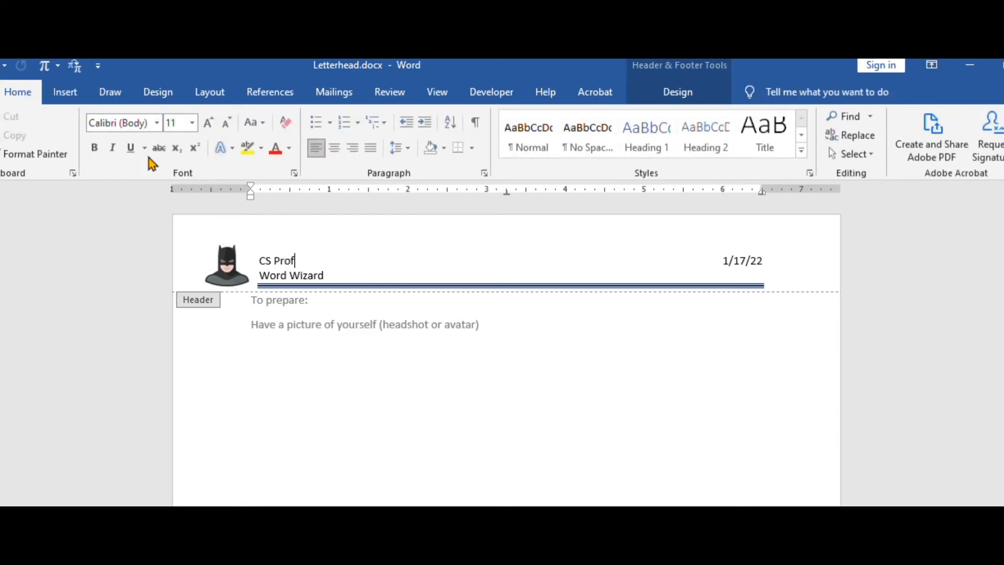
pyautogui.click(67, 102)
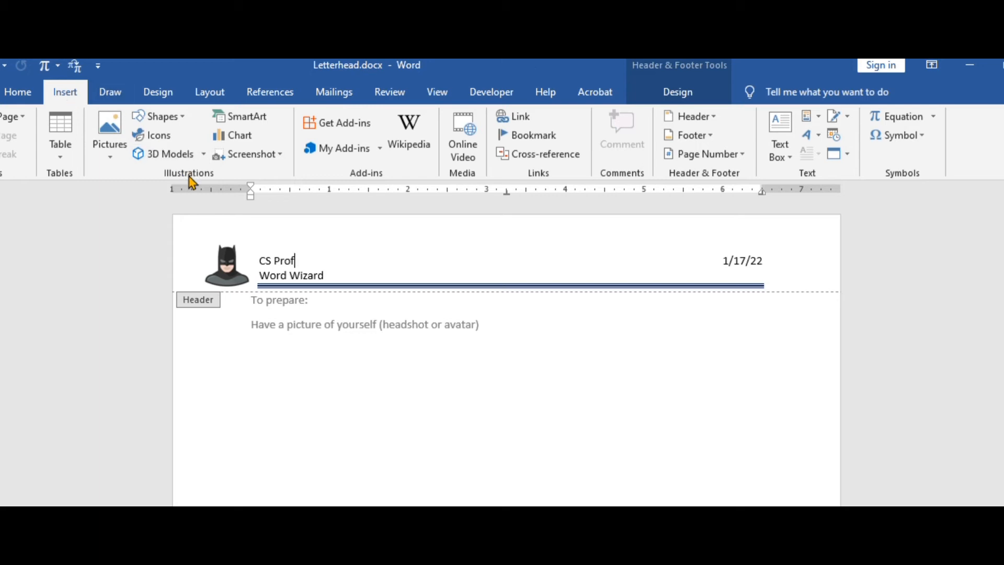
pyautogui.click(182, 122)
pyautogui.moveTo(400, 243); pyautogui.dragTo(440, 276)
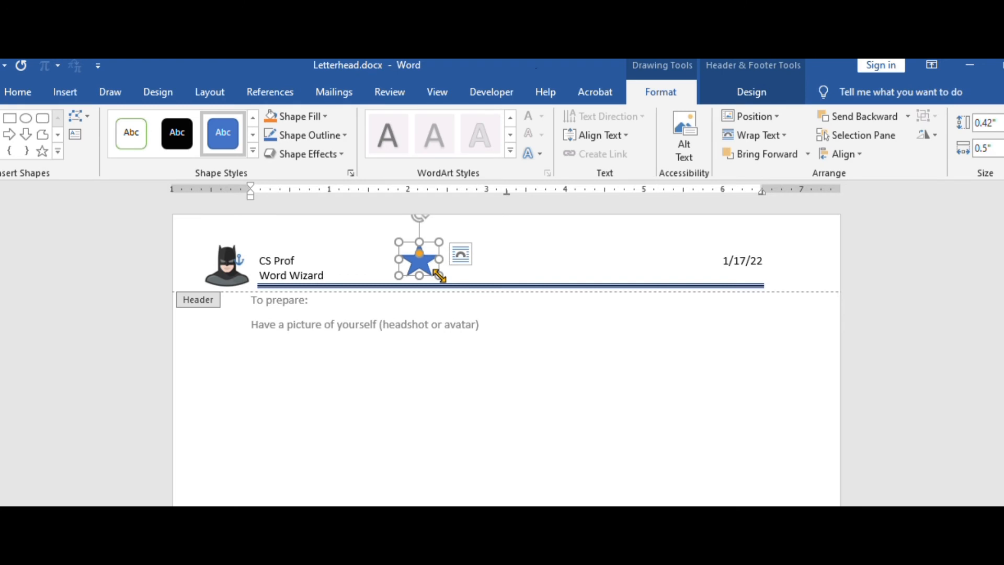
# Give the star a light blue fill and a medium blue outline 2¼ pt thick
pyautogui.click(325, 117)
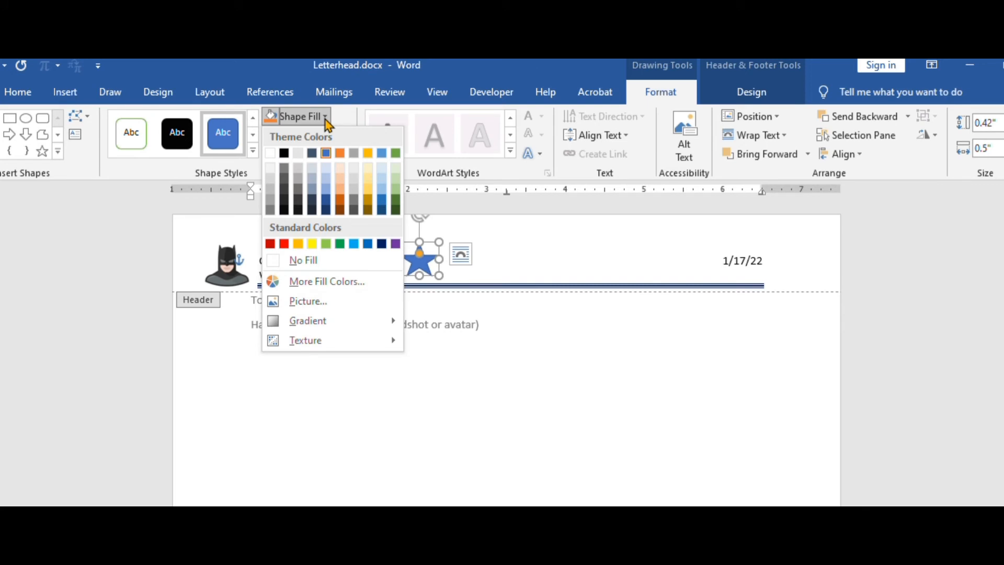
pyautogui.click(324, 175)
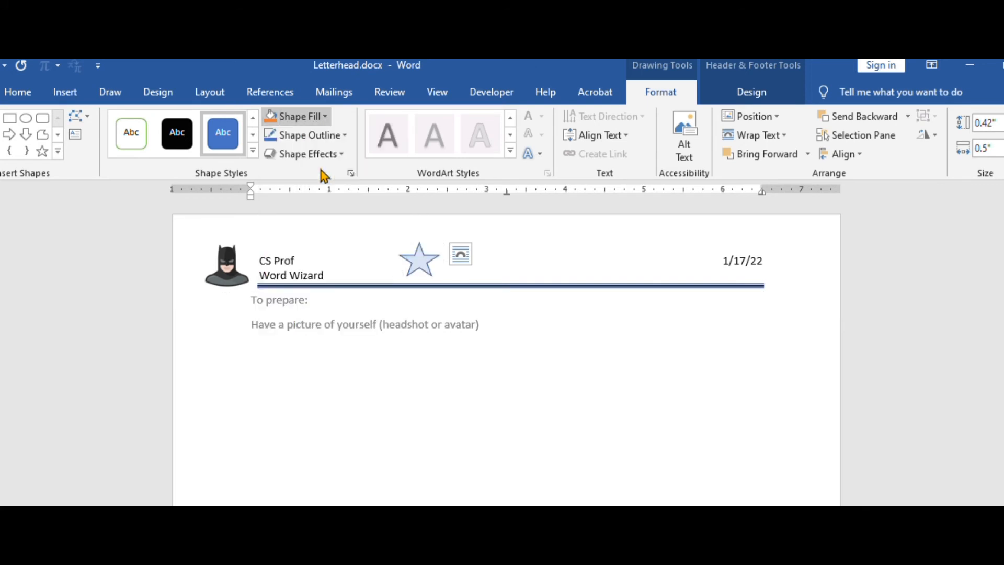
pyautogui.click(345, 137)
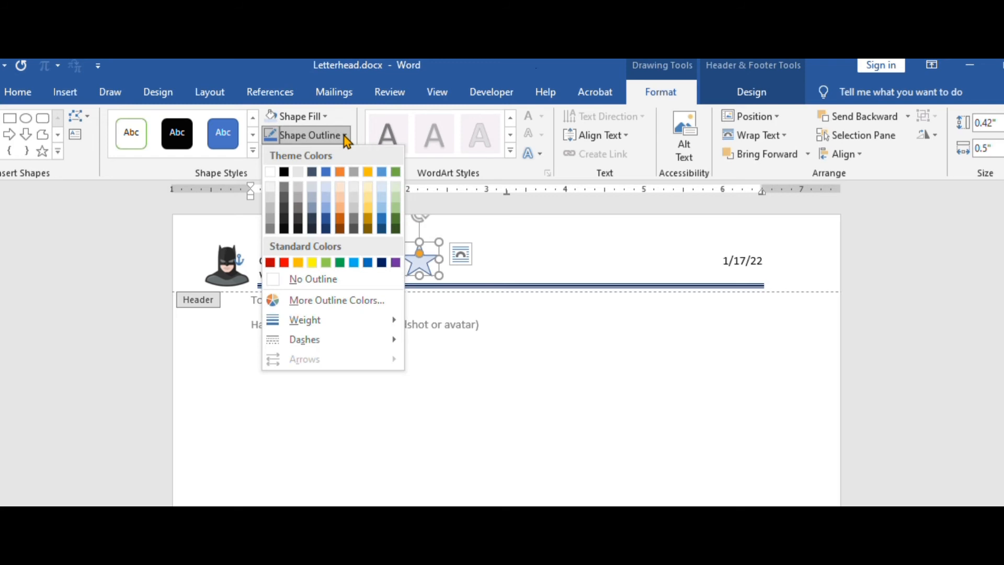
pyautogui.click(327, 208)
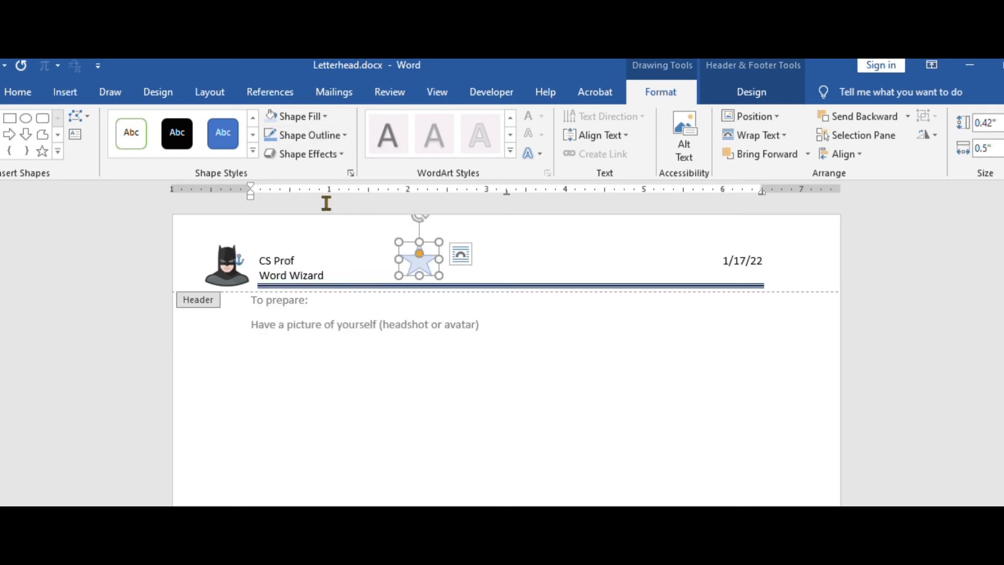
pyautogui.click(344, 137)
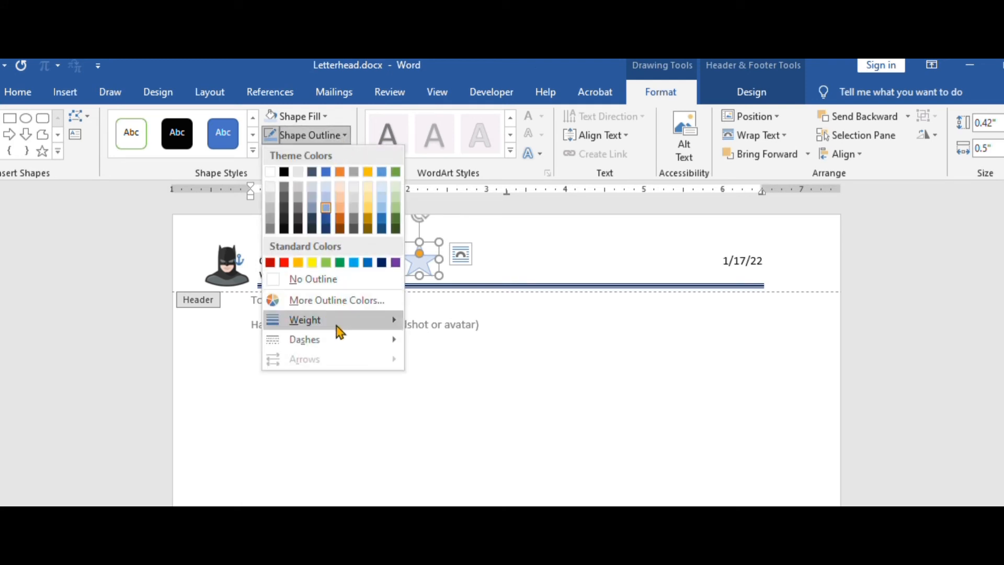
pyautogui.moveTo(340, 331)
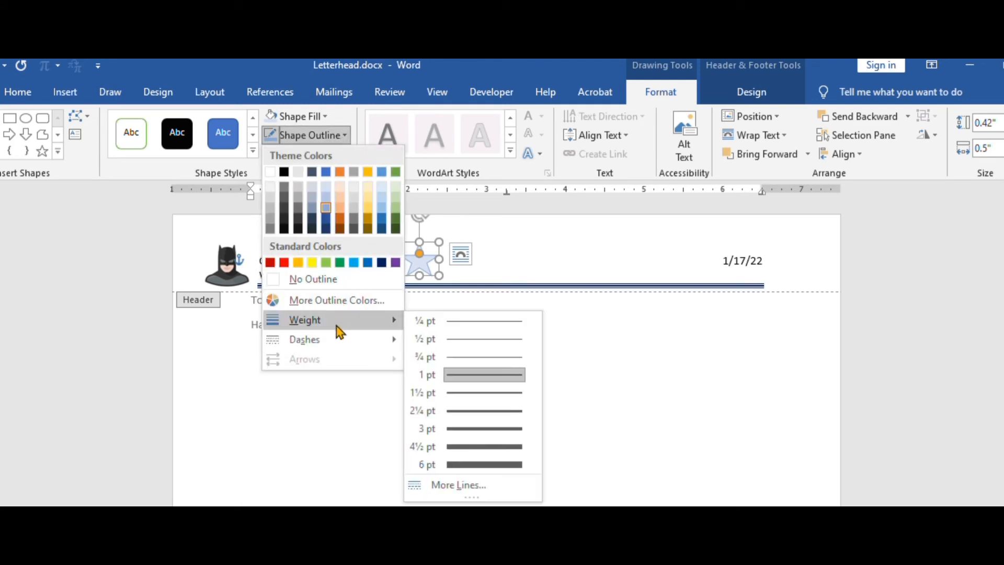
pyautogui.click(455, 418)
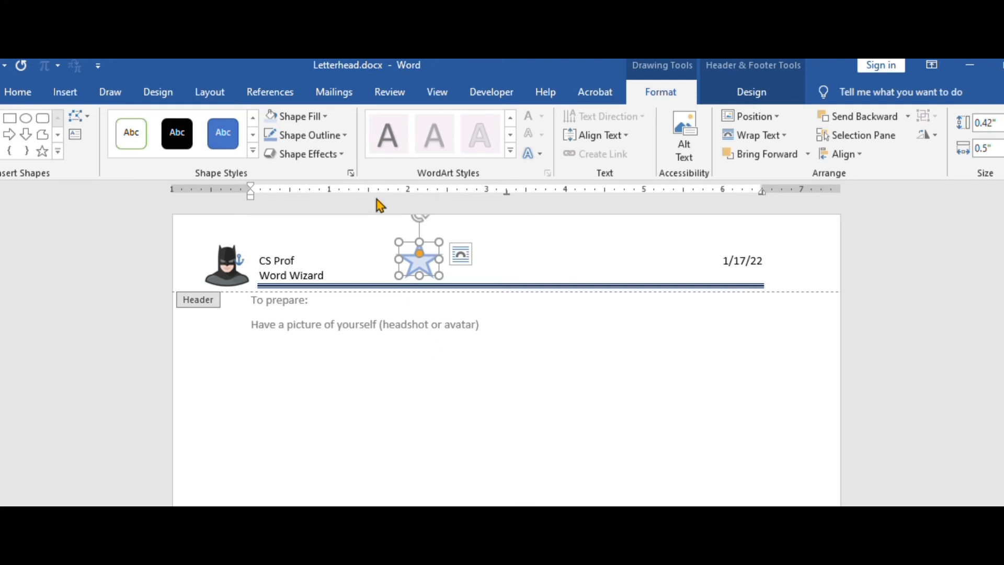
# Apply the 11 point Gold, Accent color 4 glow effect to the star
pyautogui.click(341, 156)
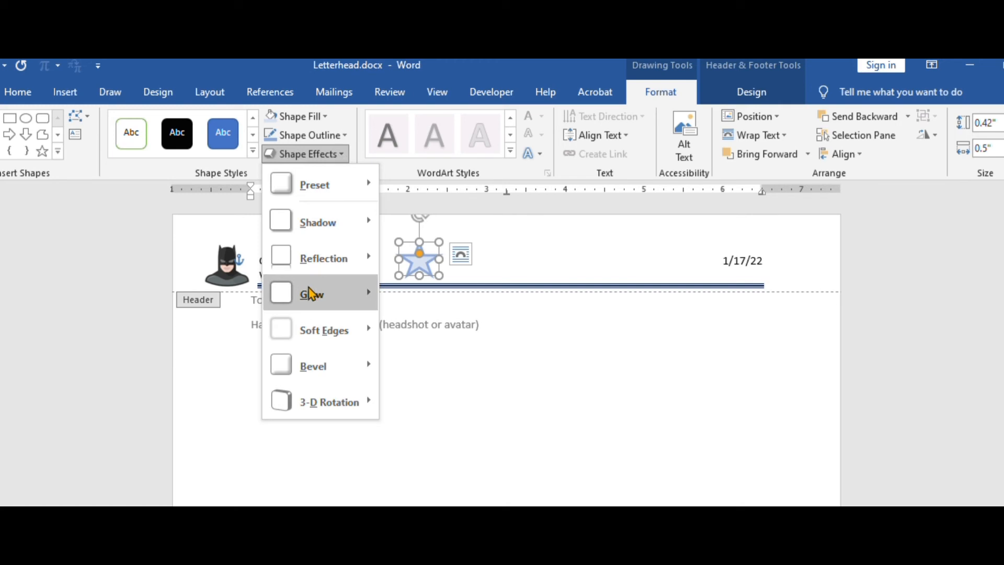
pyautogui.moveTo(311, 294)
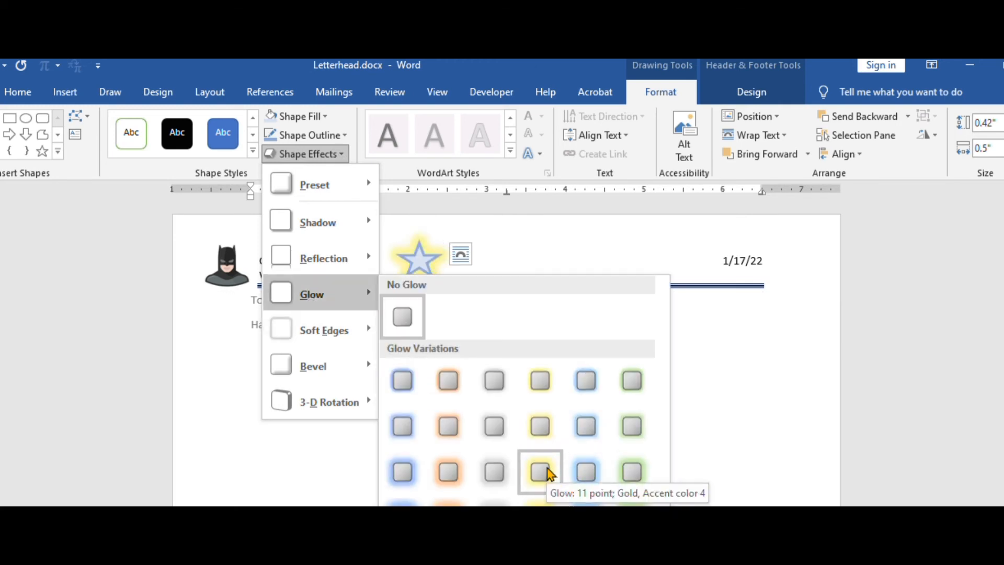
pyautogui.click(541, 471)
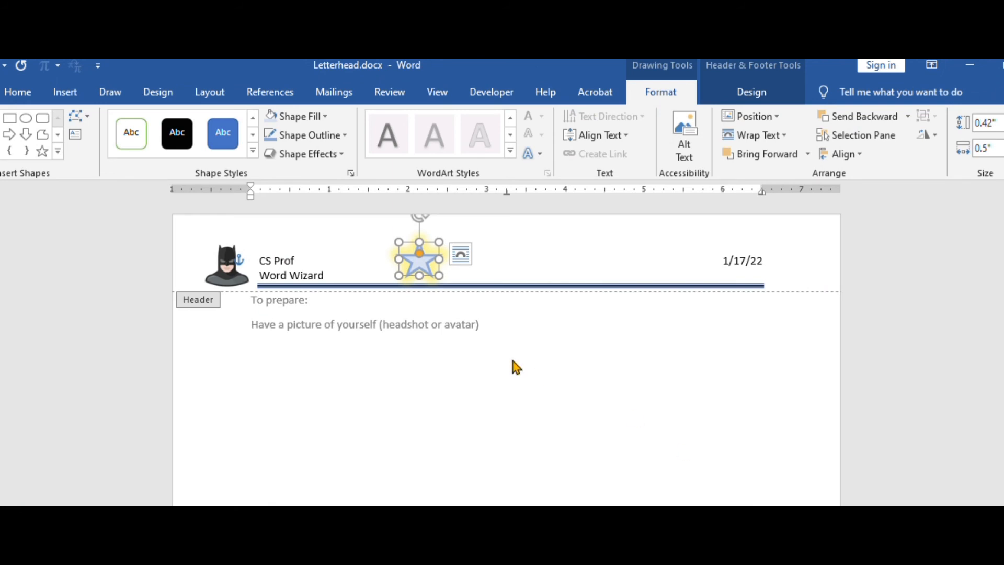
# Paste two copies of the star and spread the three apart, shrinking the one nearest the date to about 0.39" by 0.32"
pyautogui.hotkey('ctrl', 'v')
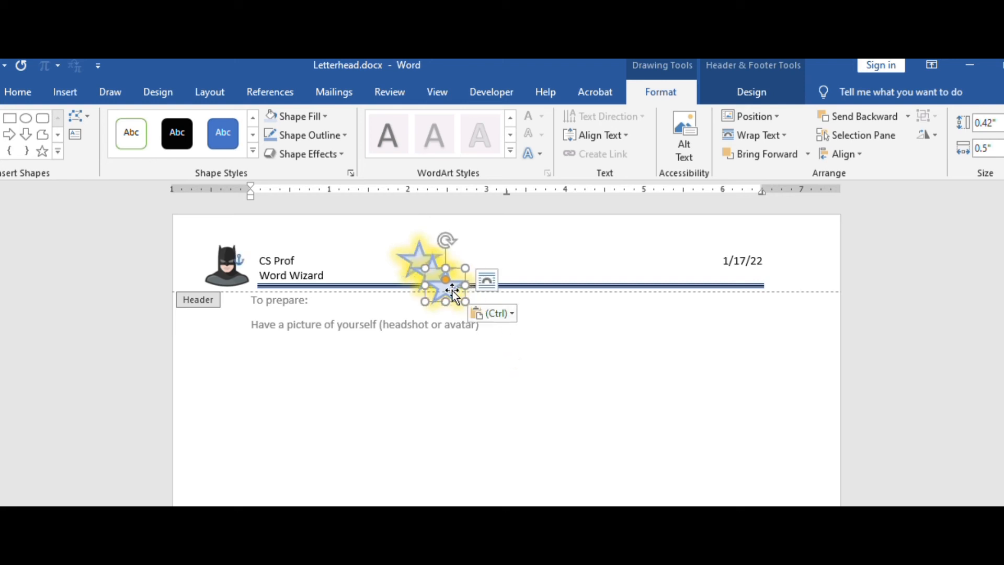
pyautogui.moveTo(453, 292); pyautogui.dragTo(497, 241)
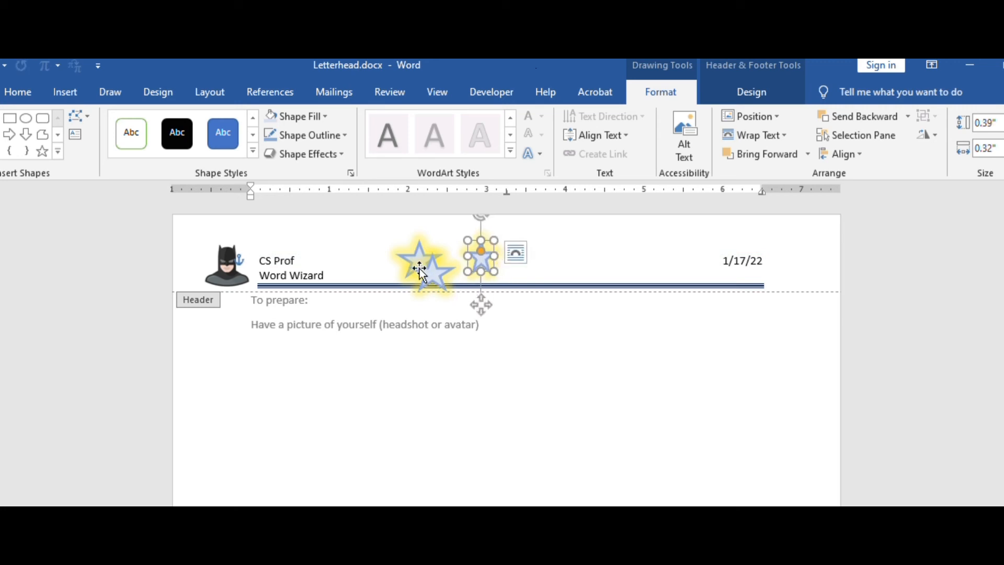
pyautogui.moveTo(412, 256); pyautogui.dragTo(357, 252)
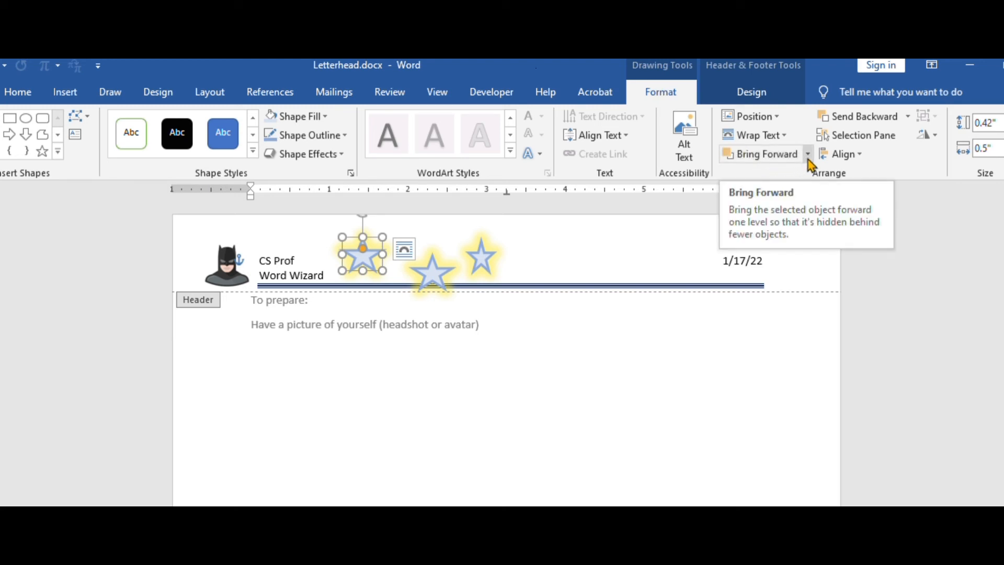
# Send the star nearest the name behind the text, tilt it slightly and place it under the header's two name lines
pyautogui.click(910, 117)
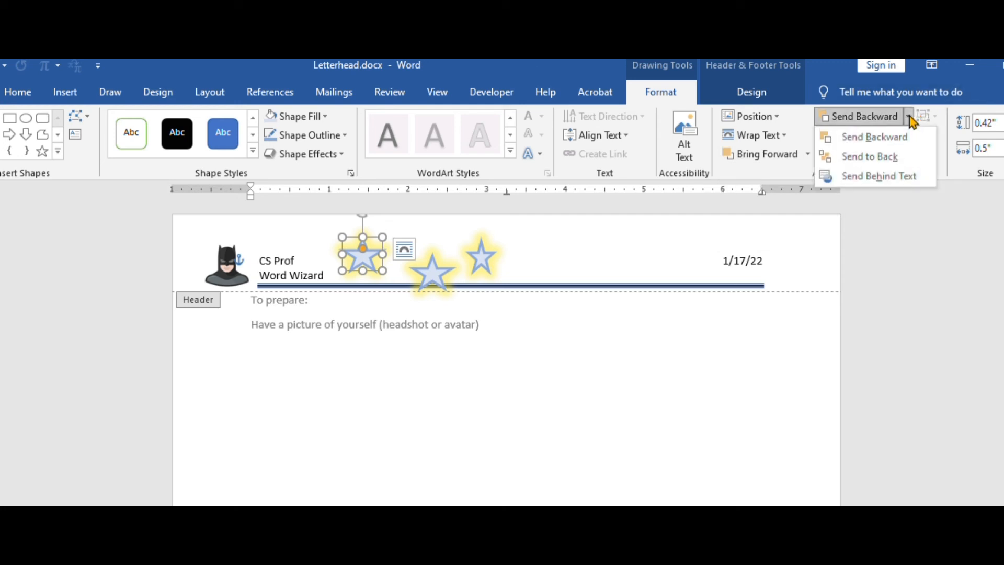
pyautogui.click(893, 177)
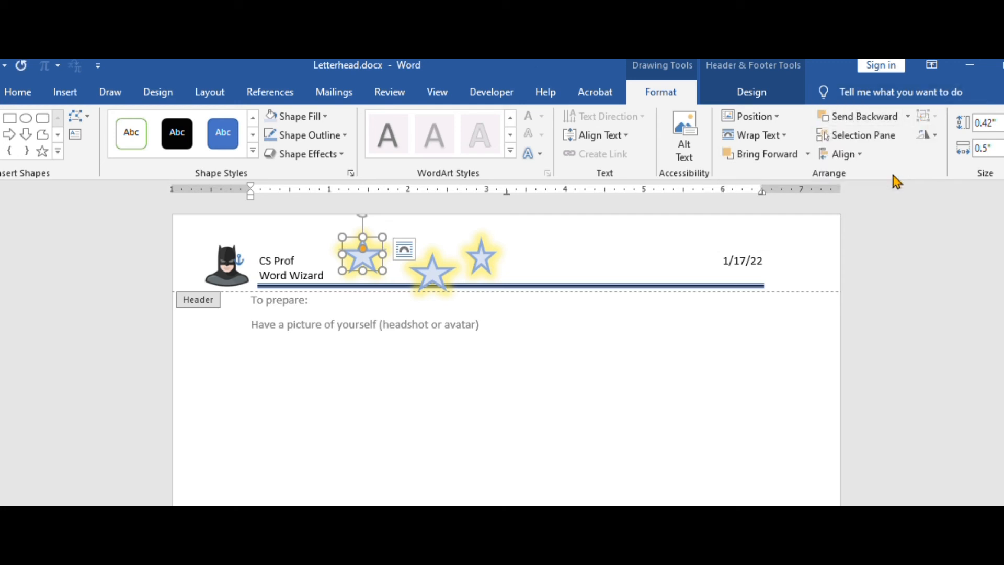
pyautogui.moveTo(375, 240); pyautogui.dragTo(283, 218)
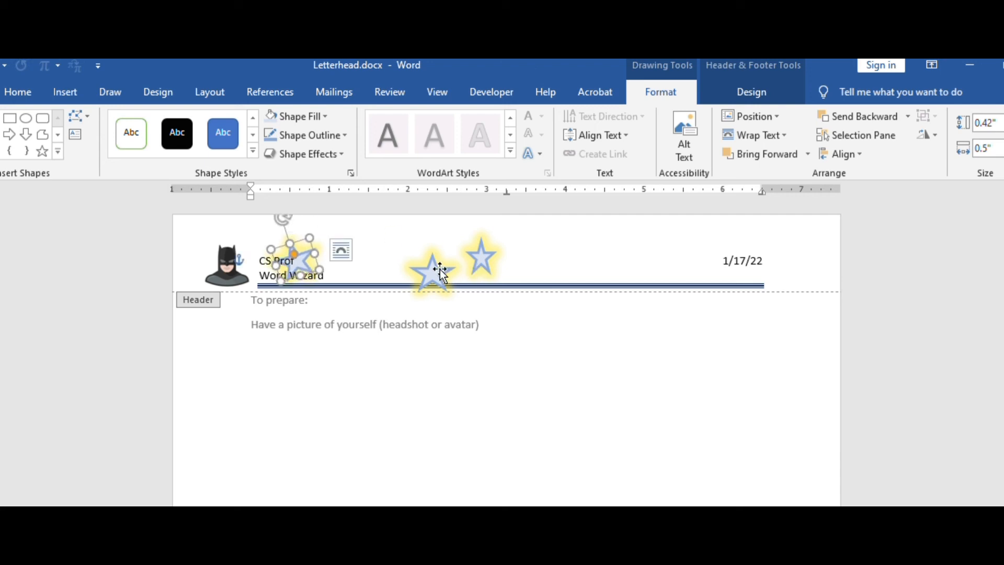
# Move the other two stars beside the tilted one in a small arc, resizing the last to about 0.39" by 0.41"
pyautogui.moveTo(432, 272); pyautogui.dragTo(350, 242)
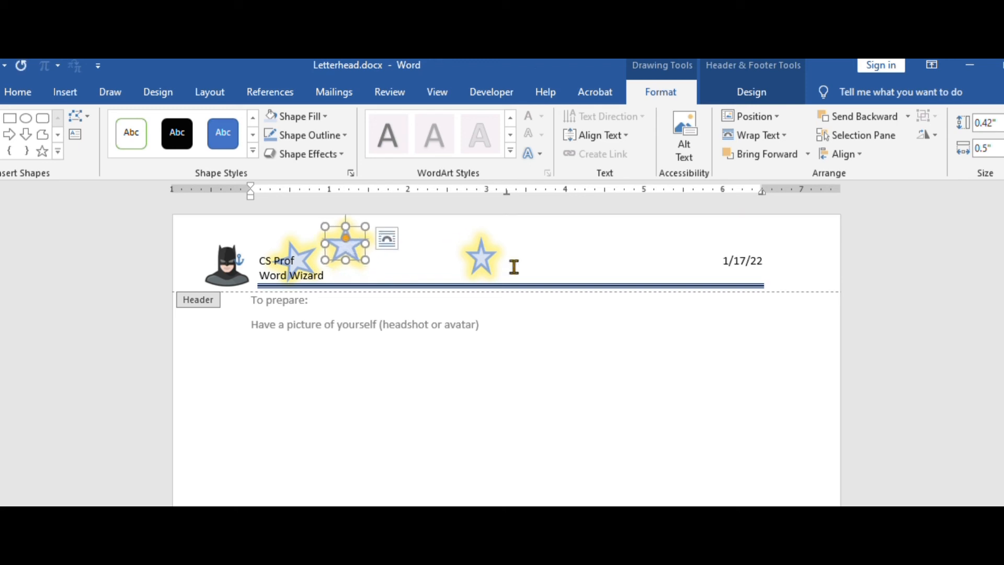
pyautogui.moveTo(483, 266); pyautogui.dragTo(411, 259)
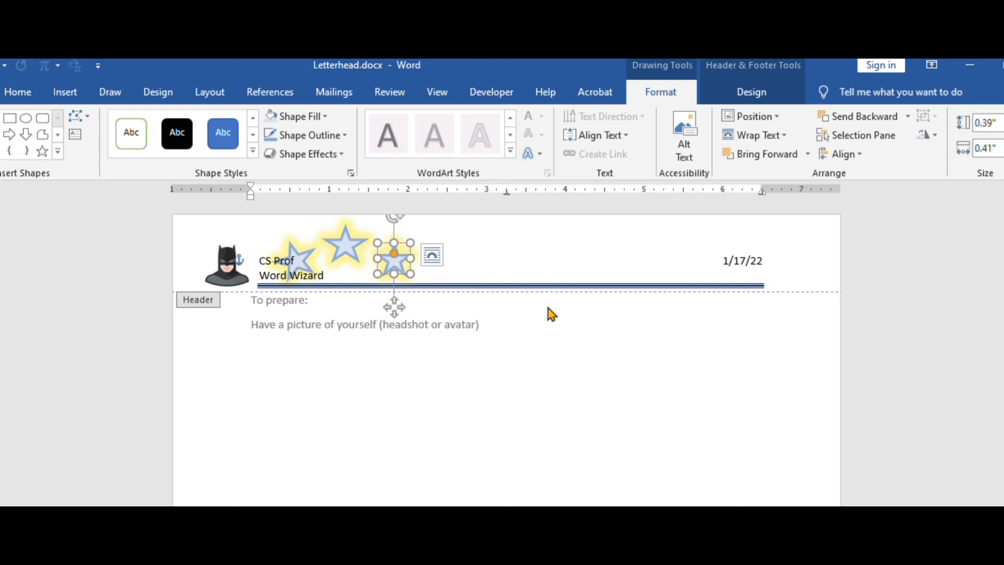
pyautogui.click(608, 259)
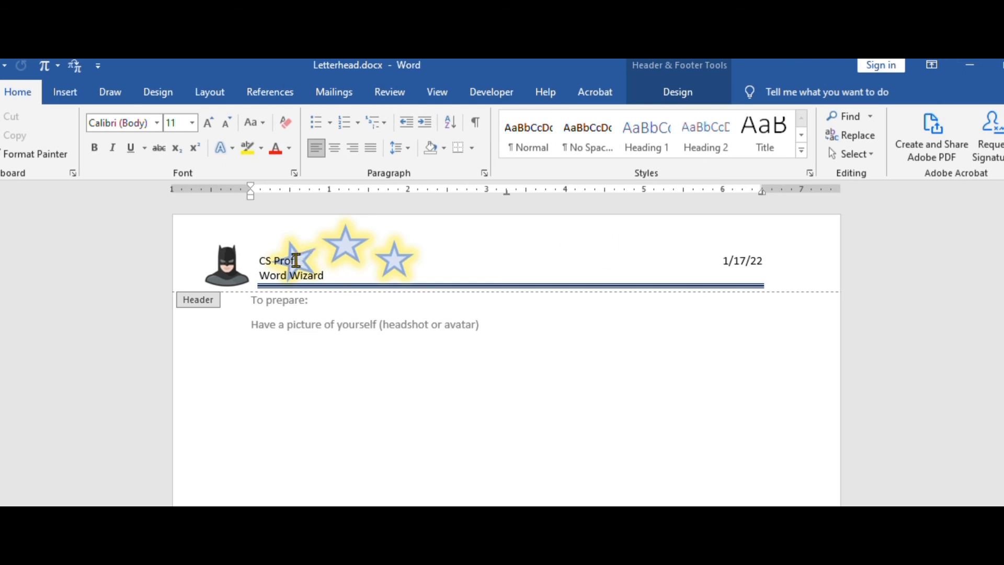
# Set the character scale of the name in the first header line to 200%, keeping its spacing Normal
pyautogui.moveTo(287, 260); pyautogui.dragTo(261, 259)
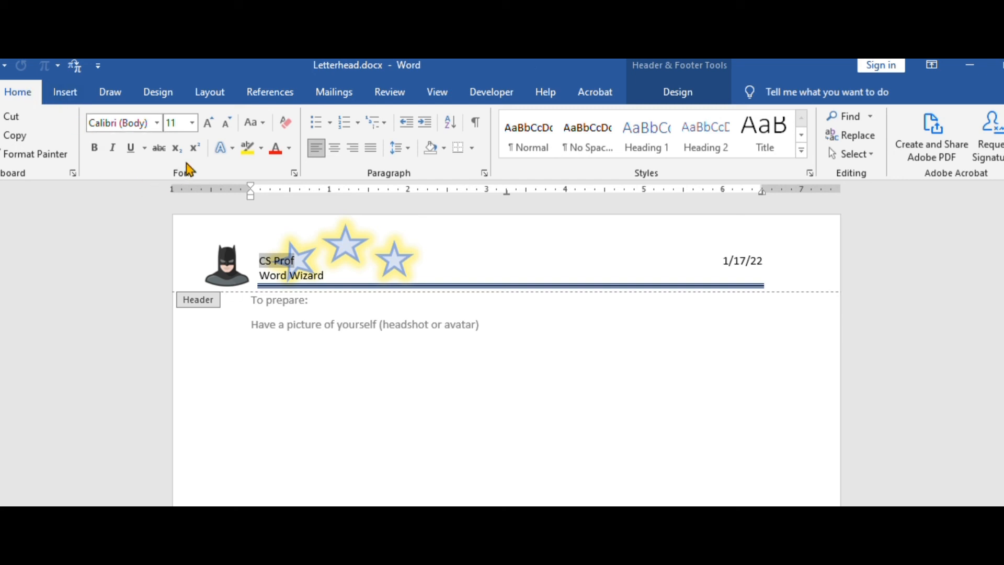
pyautogui.click(295, 173)
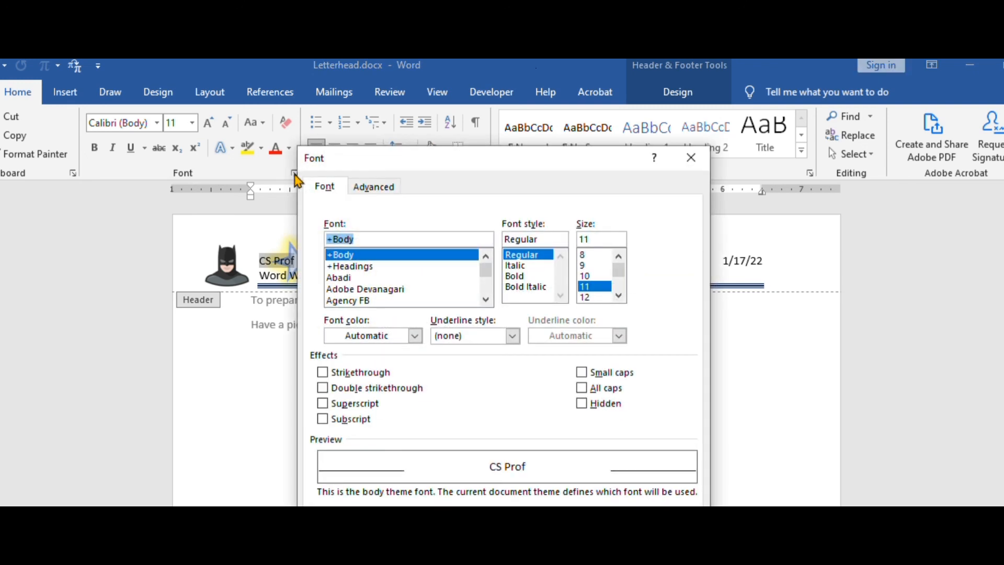
pyautogui.moveTo(399, 163); pyautogui.dragTo(387, 103)
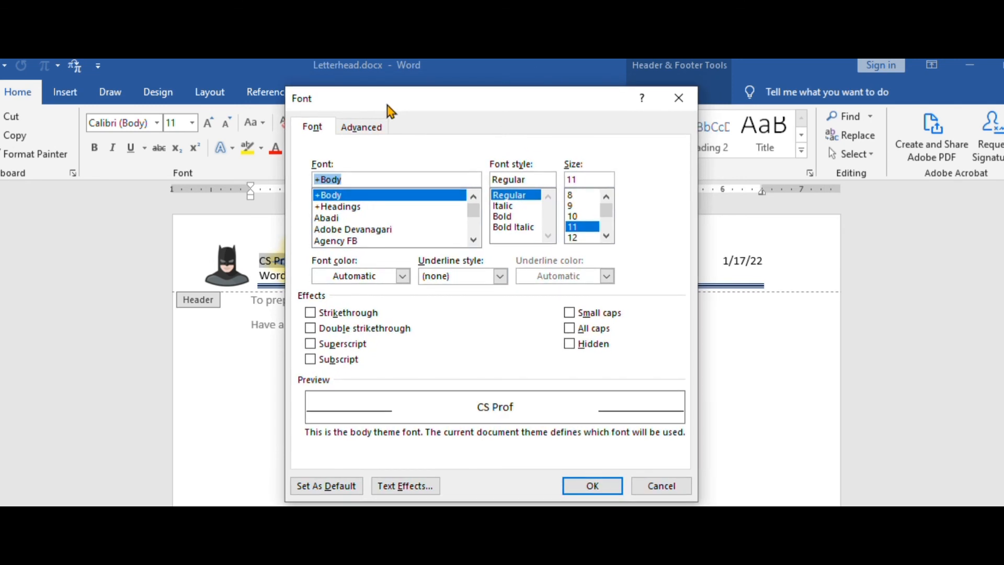
pyautogui.click(366, 130)
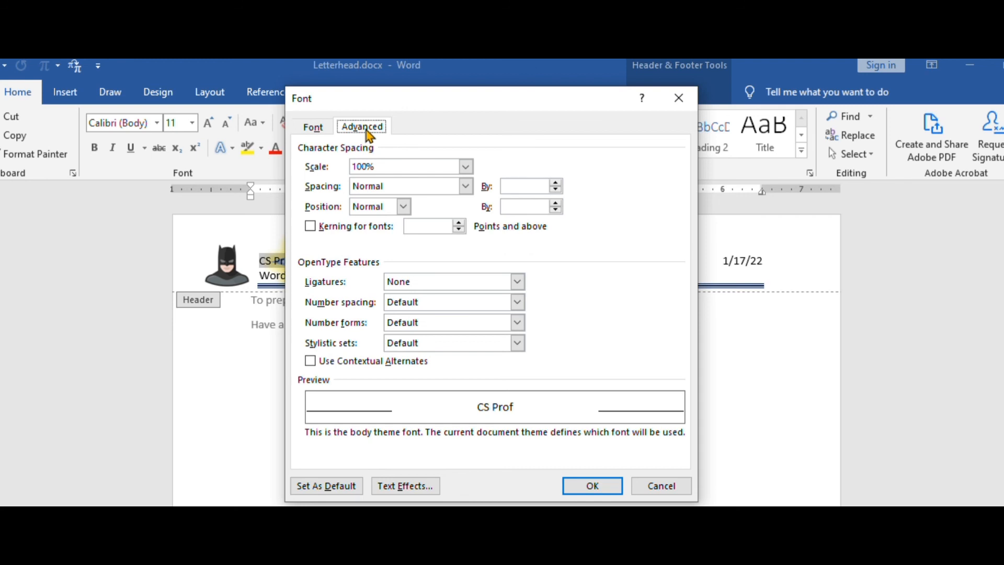
pyautogui.moveTo(377, 166); pyautogui.dragTo(344, 166)
pyautogui.write('200%')
pyautogui.click(465, 186)
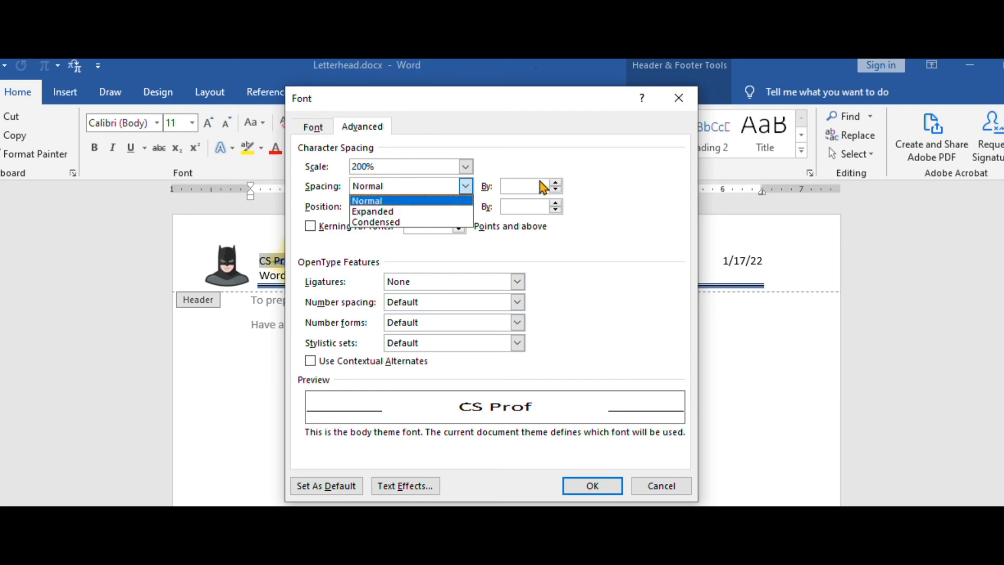
pyautogui.click(455, 187)
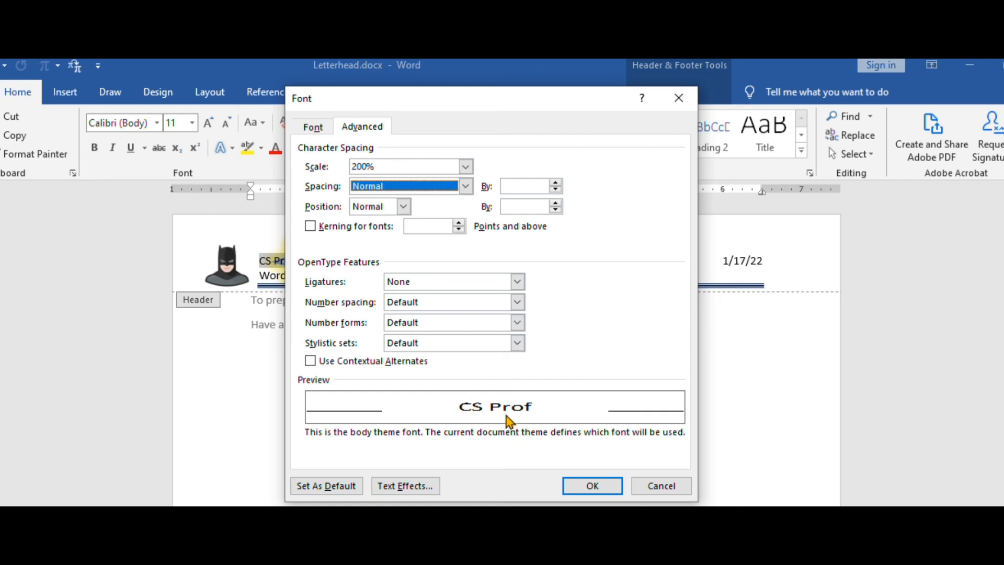
pyautogui.click(587, 491)
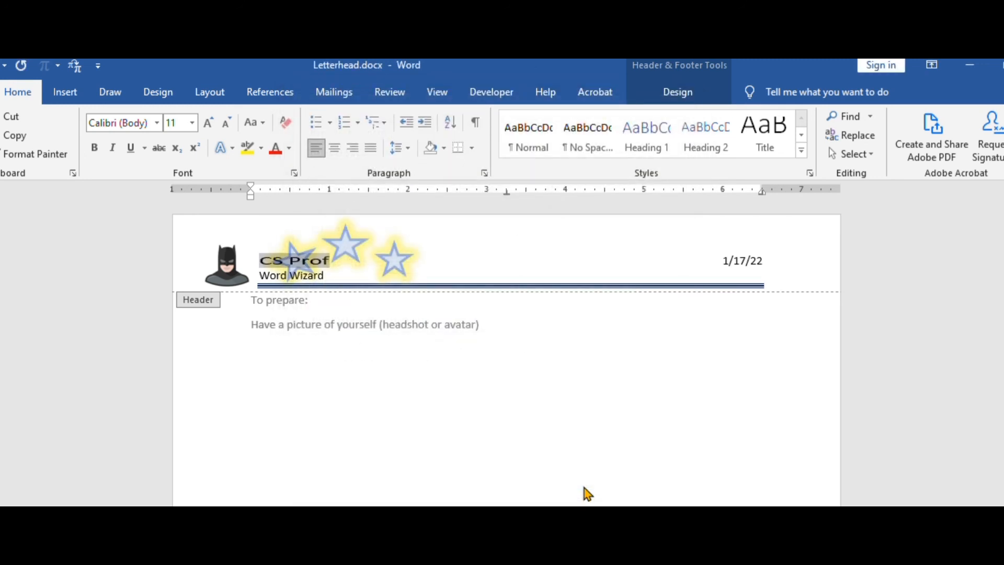
# Close the header and return to the document body
pyautogui.click(550, 244)
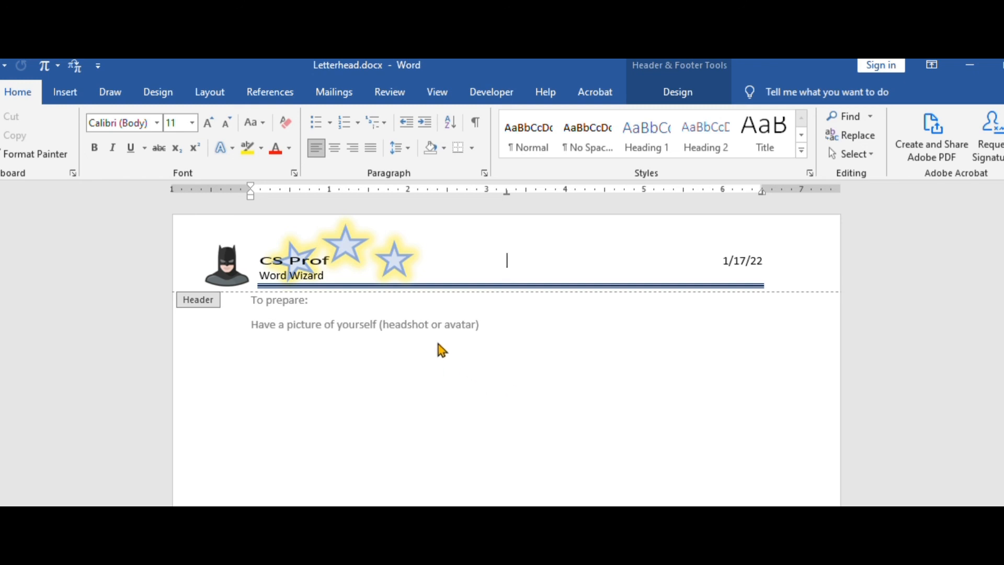
pyautogui.click(674, 87)
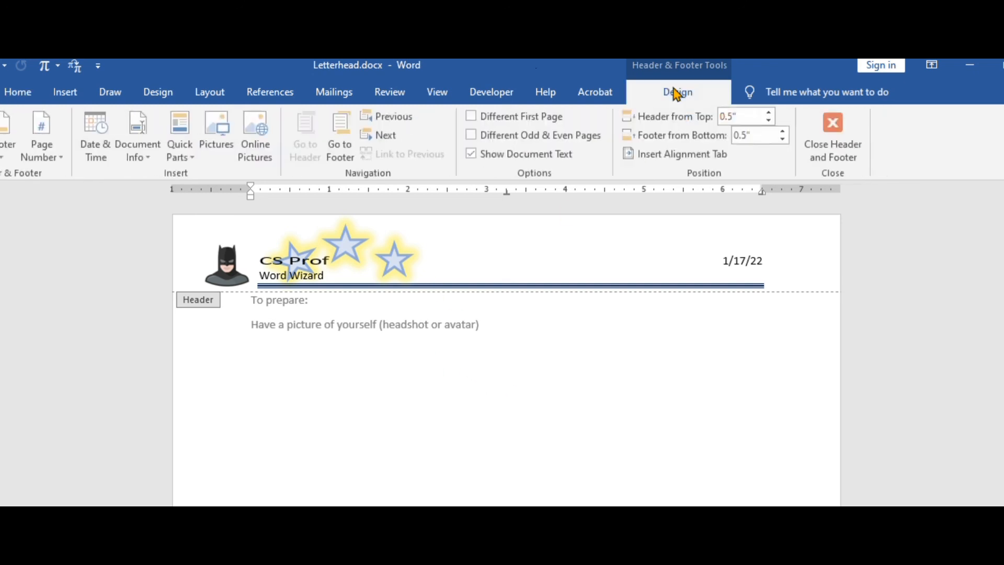
pyautogui.click(836, 134)
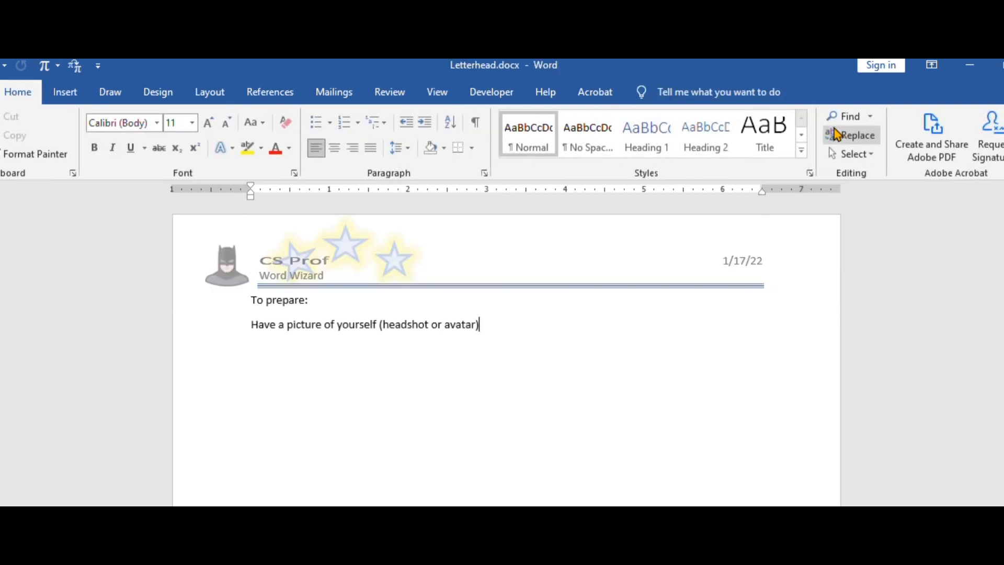